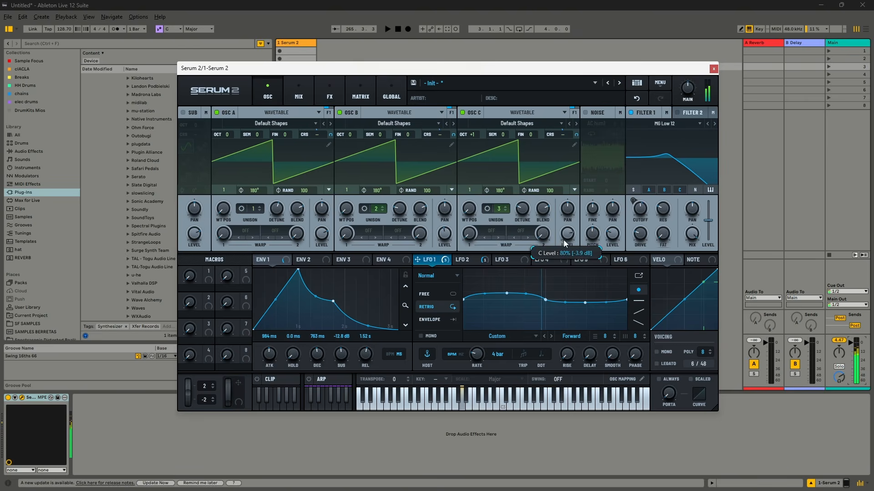
mouse_move(643, 211)
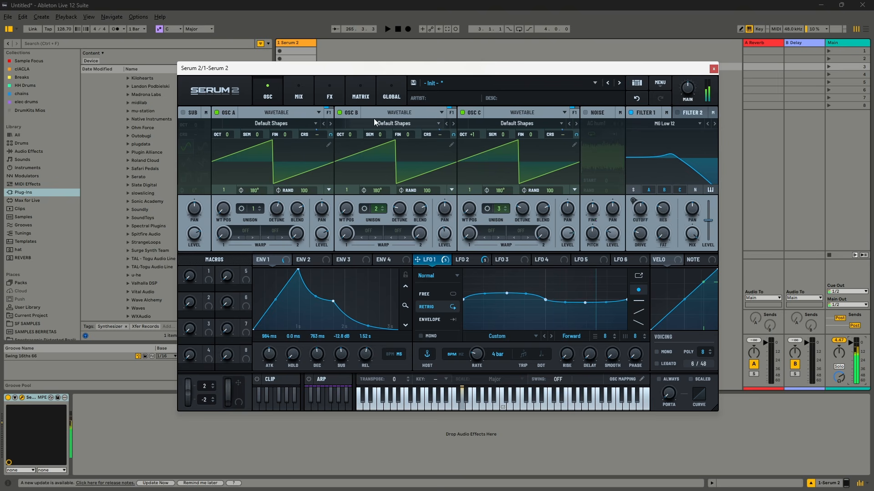
left_click(331, 94)
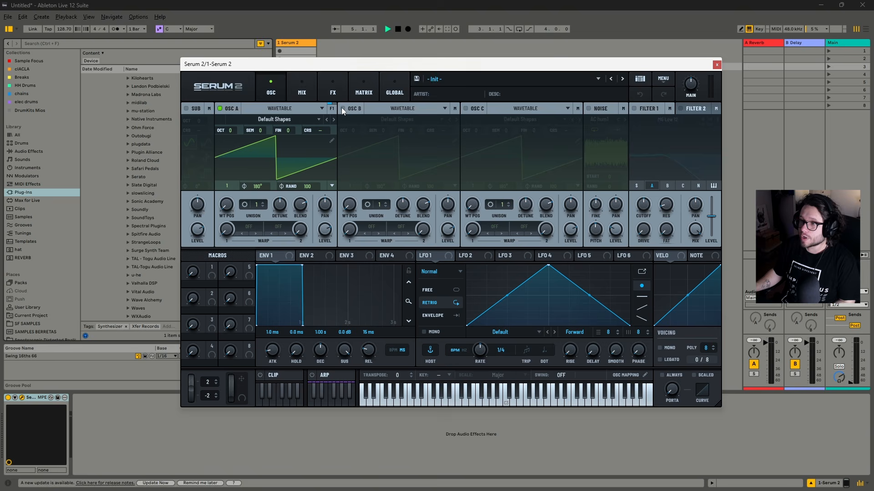
Enable oscillators B and C, setting unison to 2 voices on B and 3 voices on C
left_click(342, 108)
left_click(466, 108)
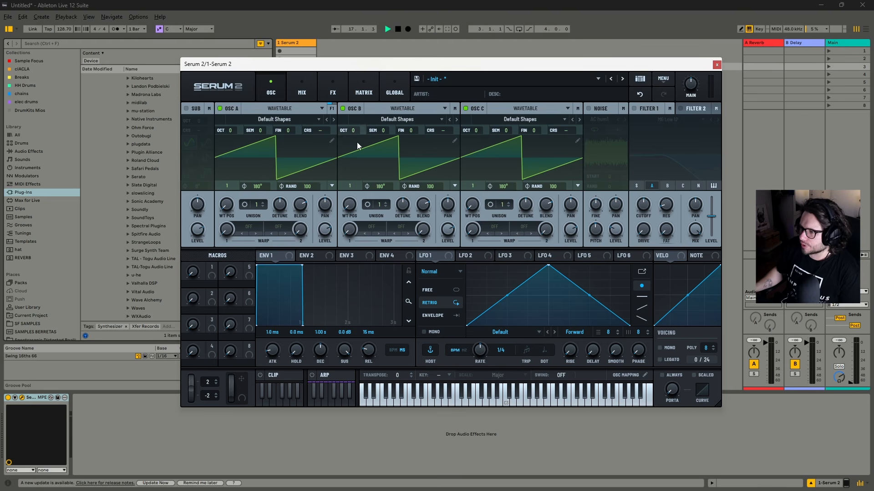
left_click(384, 203)
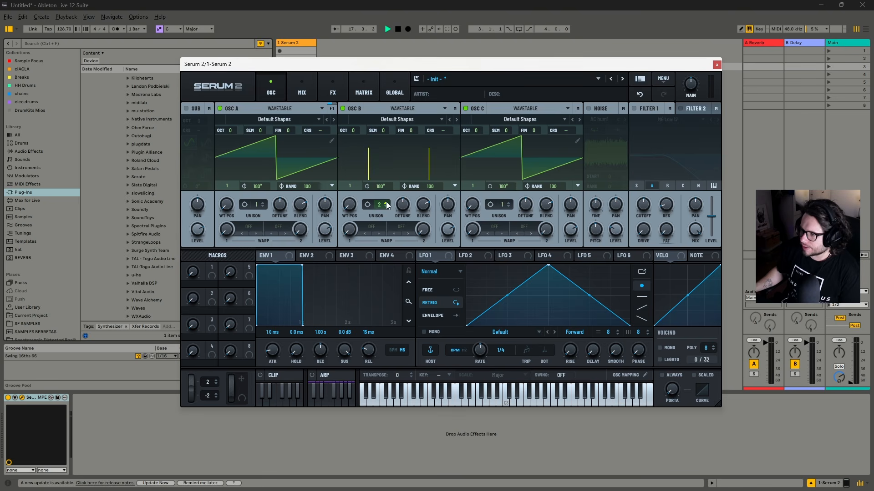
left_click(508, 202)
left_click(509, 203)
Raise oscillator C one octave, adjust oscillator B's detune, and lower both oscillators' levels, with B at 56%
left_click_drag(402, 205, 404, 223)
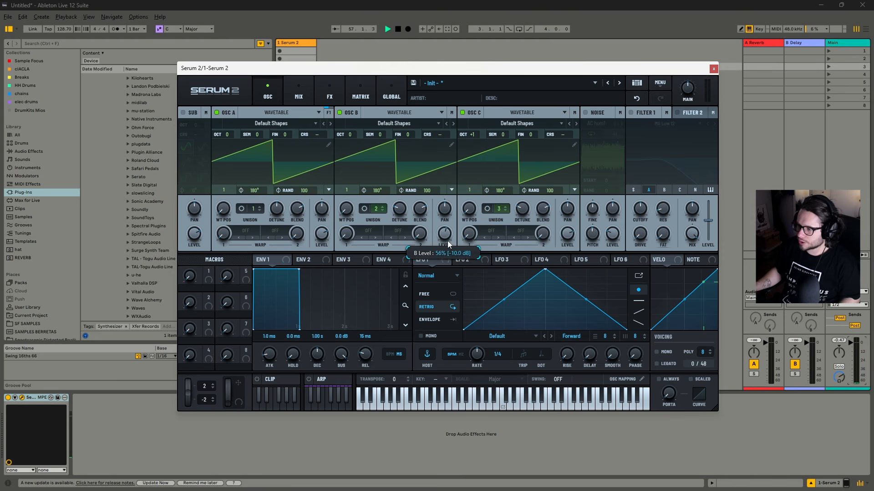
left_click_drag(567, 234, 567, 242)
mouse_move(397, 208)
left_mouse_down()
mouse_move(407, 199)
mouse_move(408, 211)
left_mouse_up()
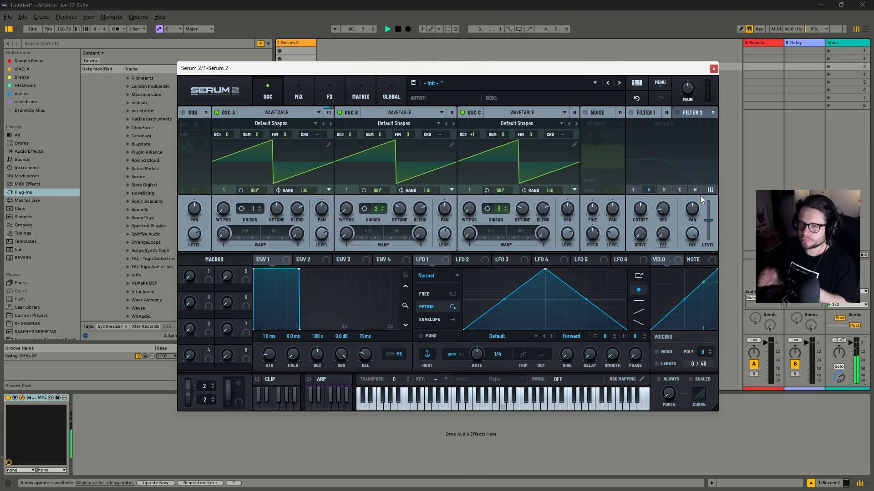
Shape envelope 1 with a 651 ms attack, 763 ms decay, -12.8 dB sustain and 1.52 s release
mouse_move(270, 357)
left_mouse_down()
mouse_move(292, 337)
mouse_move(273, 359)
left_mouse_up()
left_click_drag(363, 357, 381, 340)
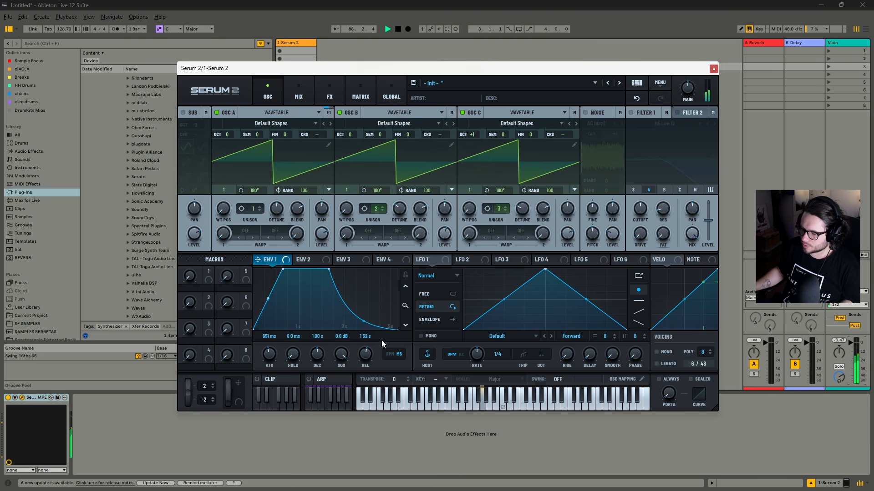
left_click_drag(341, 354, 335, 401)
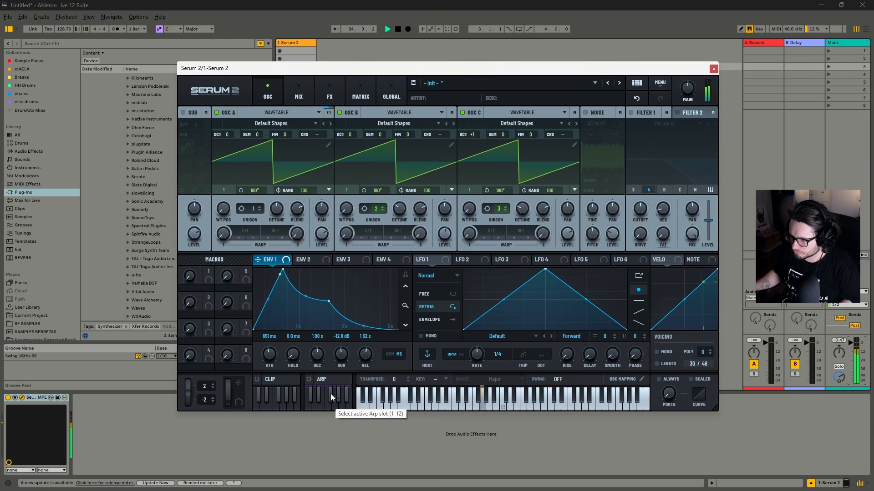
mouse_move(323, 370)
left_mouse_down()
mouse_move(325, 353)
mouse_move(326, 368)
left_mouse_up()
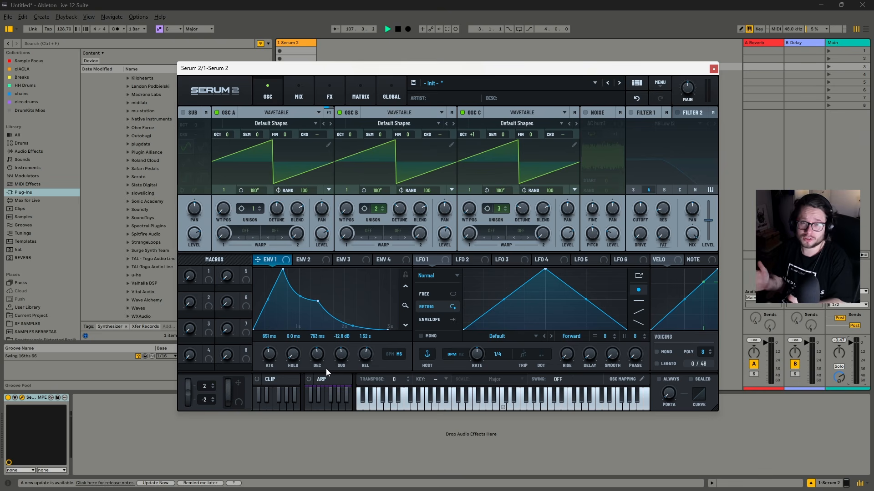
Enable filter 1 for oscillators A, B and C and raise its resonance to about 20%
left_click(630, 113)
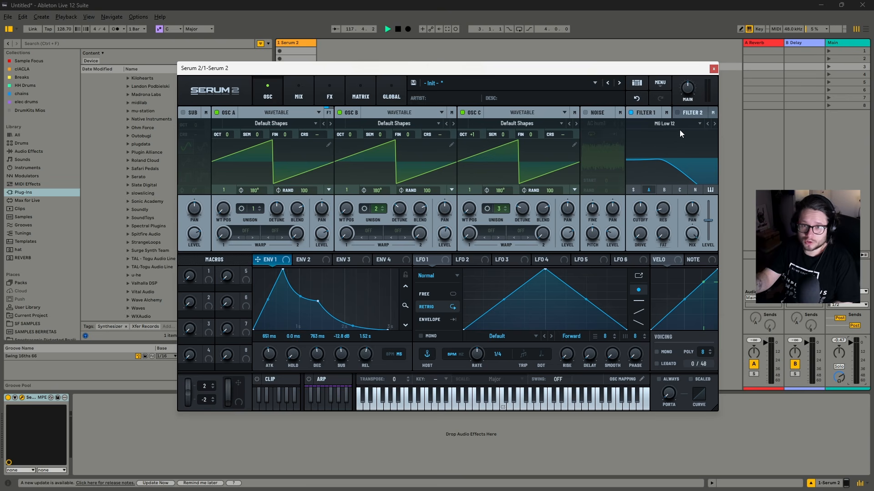
left_click(677, 190)
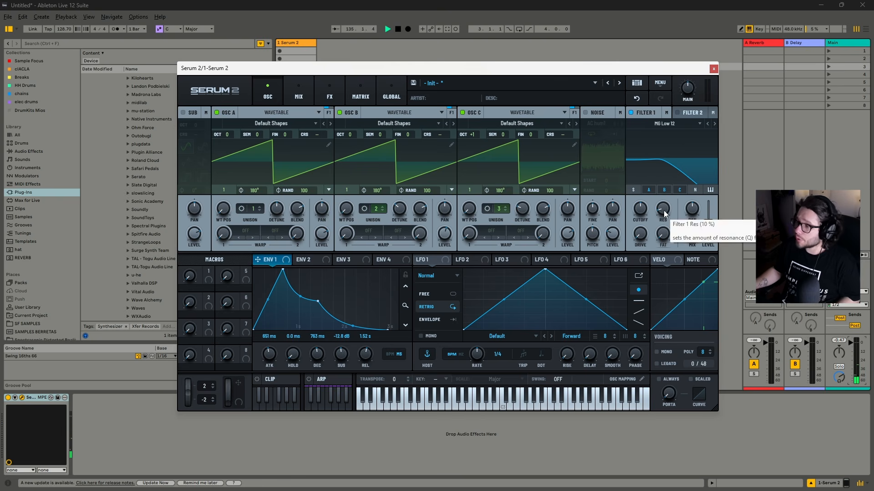
left_click_drag(663, 210, 671, 208)
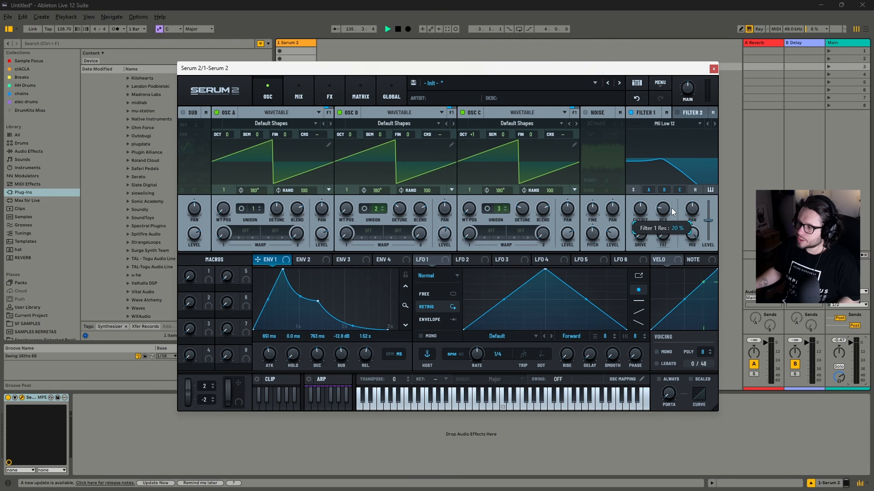
Increase the filter 1 drive and fine-tune its cutoff around 383 Hz
left_click_drag(648, 239, 651, 220)
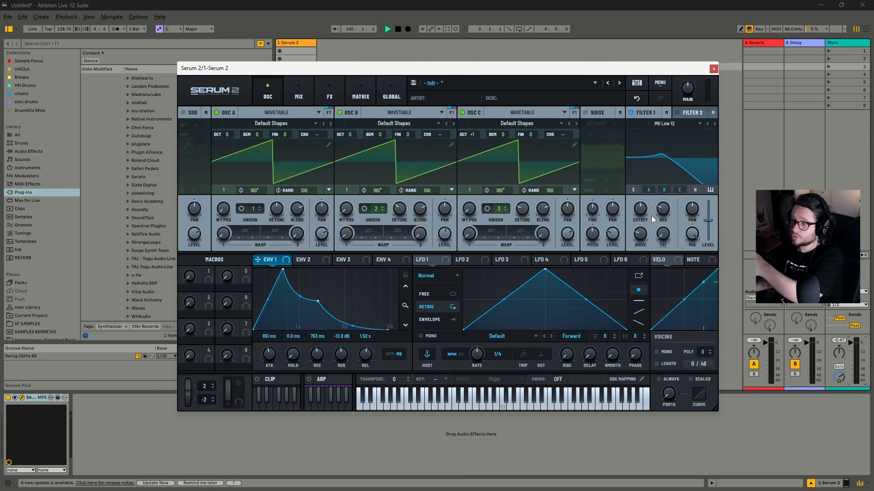
left_click_drag(643, 203, 643, 207)
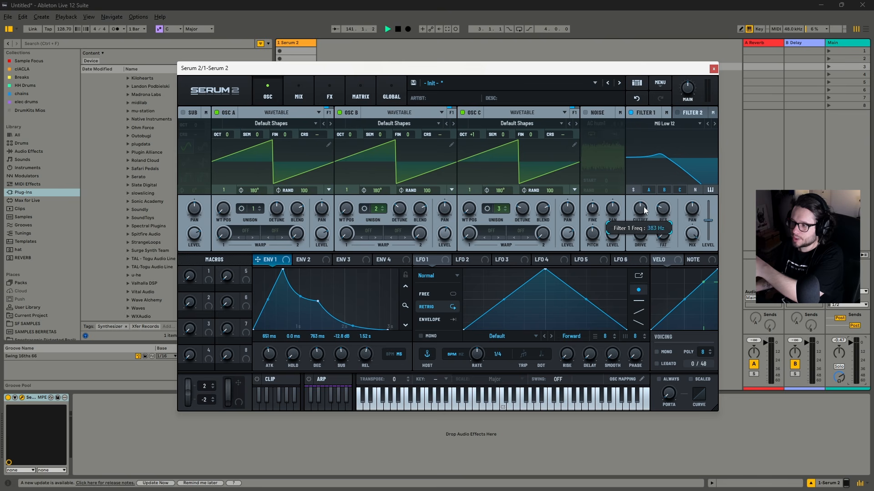
left_click_drag(644, 207, 646, 207)
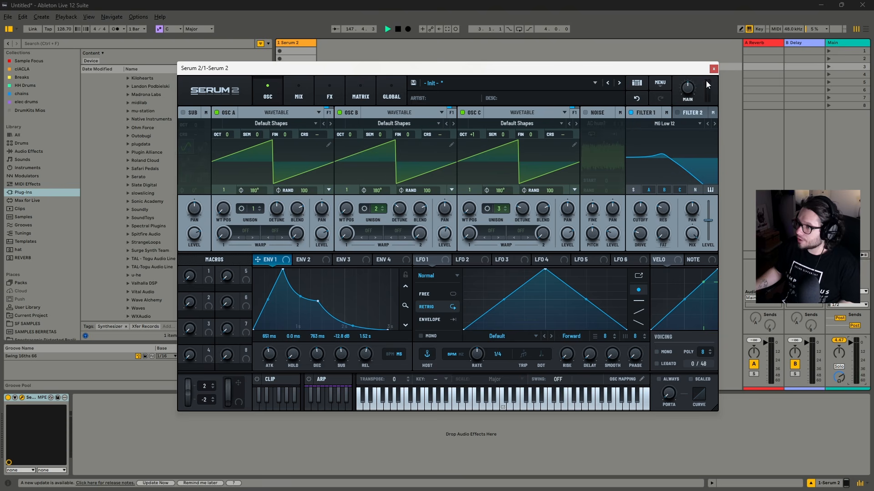
Add a Compressor to the main effects chain with a -31.9 dB threshold and a gain of 10.5
left_click(329, 93)
left_click(194, 129)
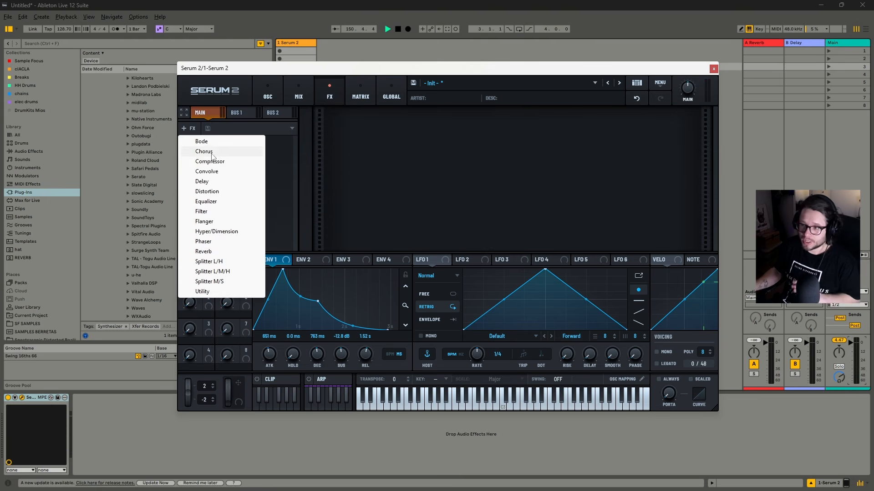
left_click(220, 162)
left_click_drag(432, 132, 436, 129)
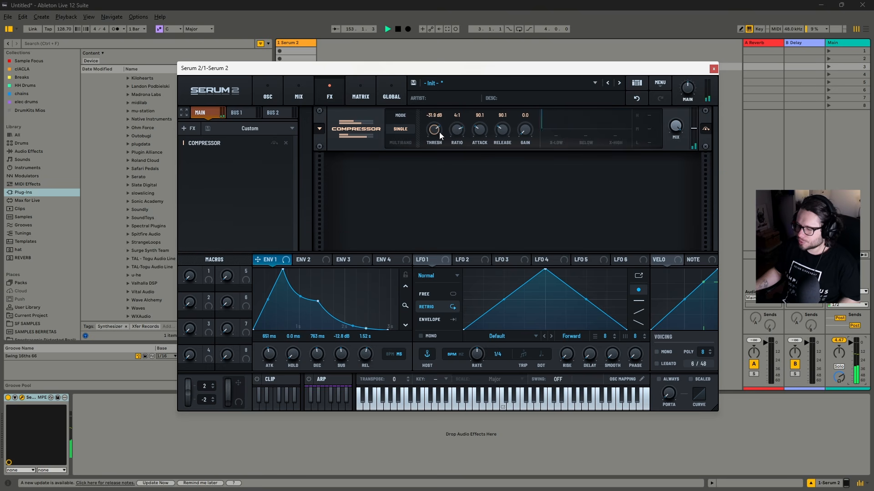
left_click_drag(528, 131, 526, 123)
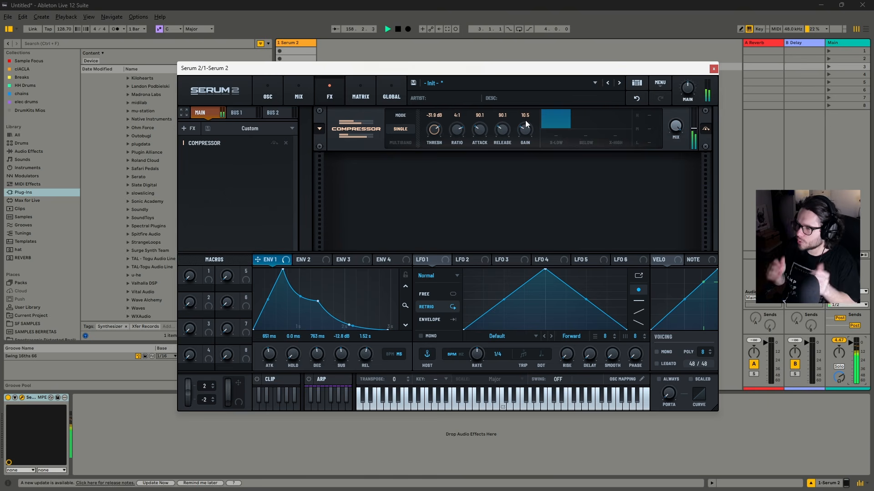
left_click(278, 97)
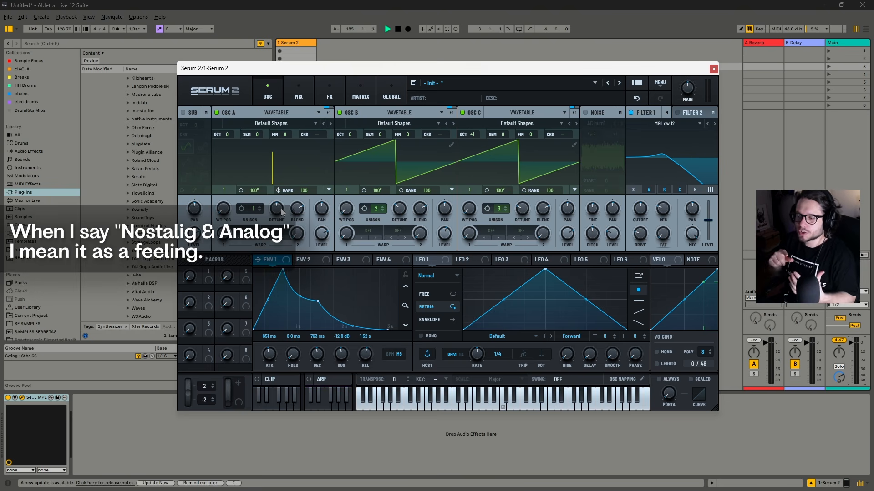
left_click_drag(278, 210, 291, 205)
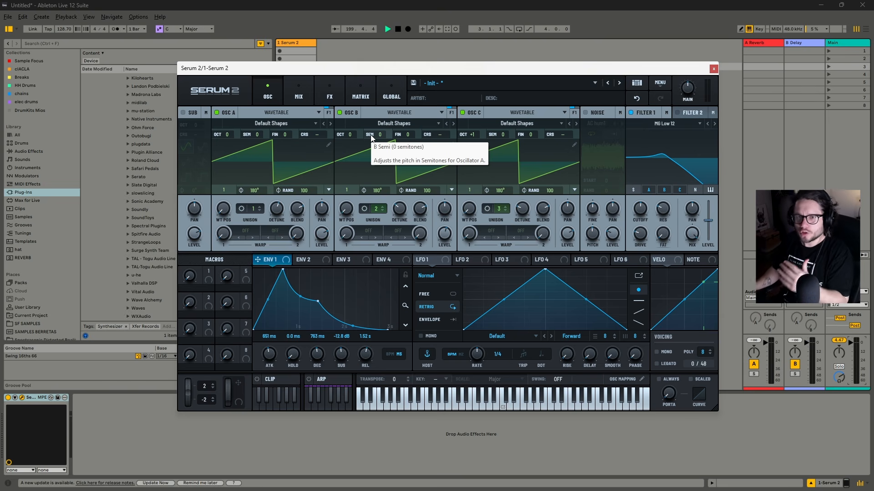
Try routing LFO 1 to the global Main Tuning with a positive amount in the modulation matrix
left_click(360, 93)
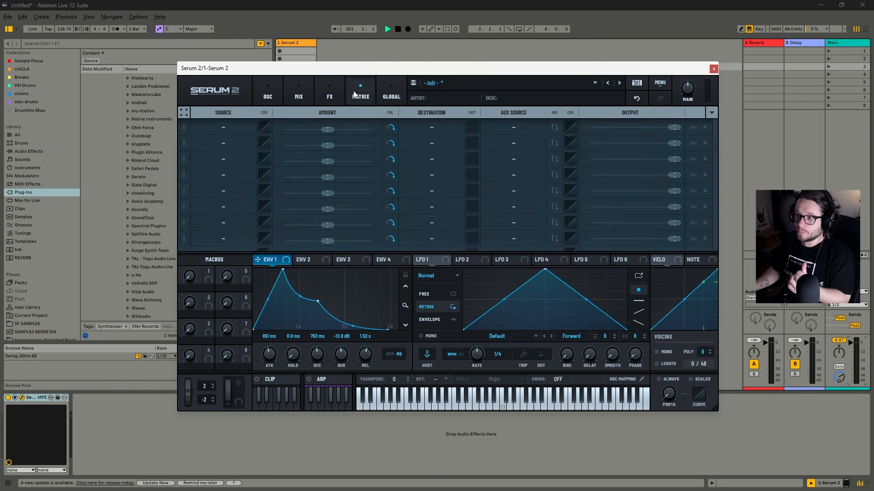
left_click(428, 143)
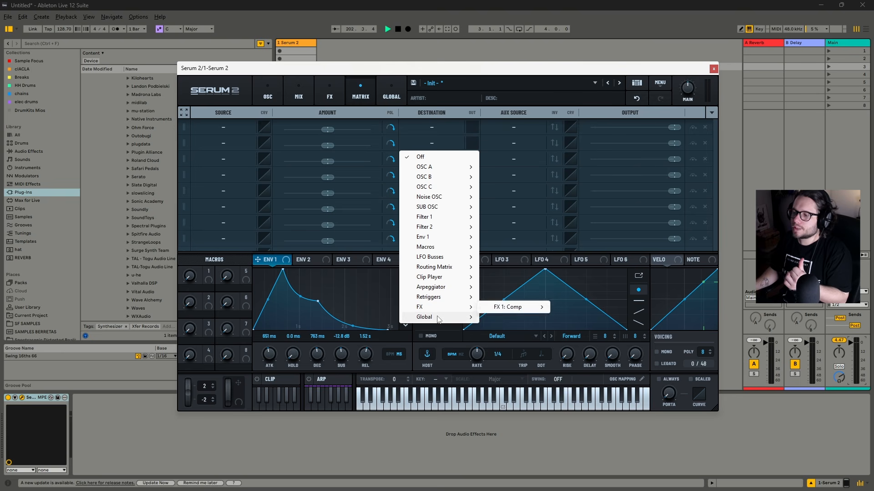
mouse_move(439, 317)
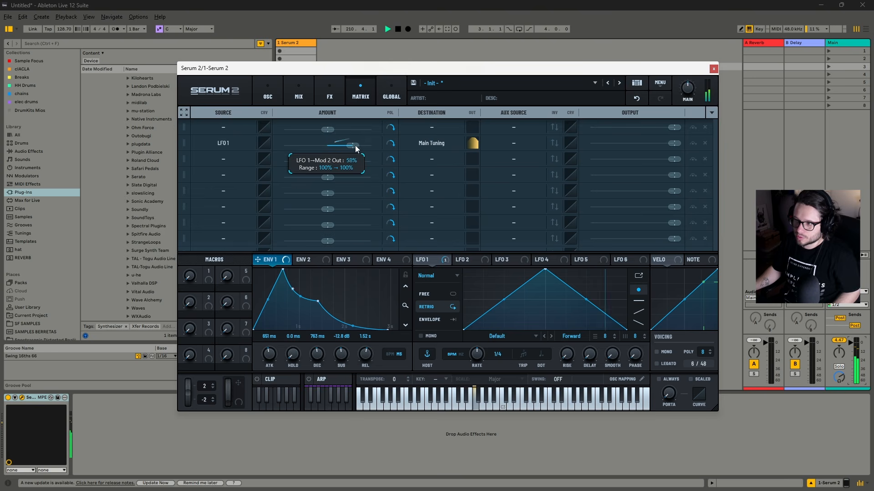
mouse_move(357, 148)
left_mouse_down()
mouse_move(317, 150)
mouse_move(360, 160)
left_mouse_up()
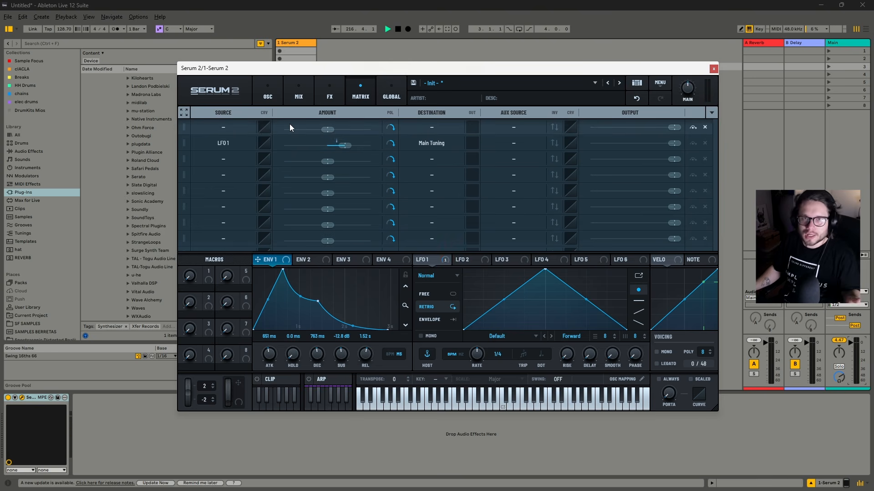
left_click(275, 92)
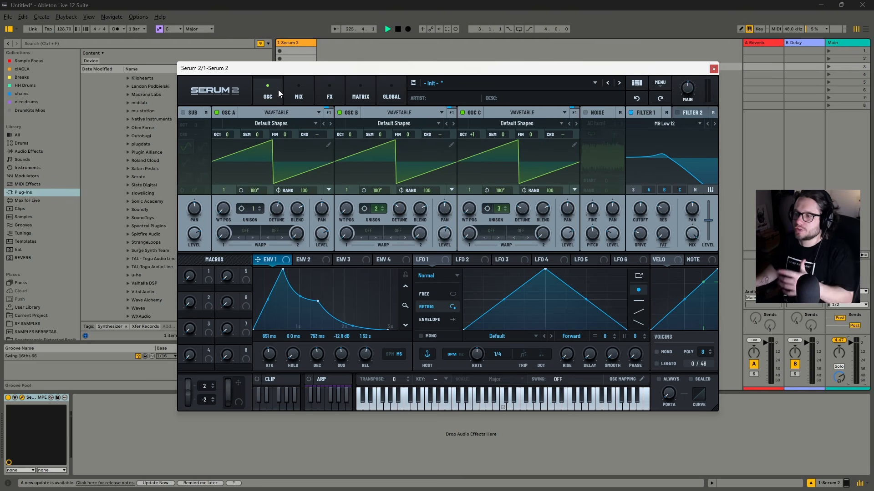
Load the basic Sine shape into LFO 1, flatten its curve toward the centre, and slow its rate to 2 bar
left_click_drag(316, 135, 318, 136)
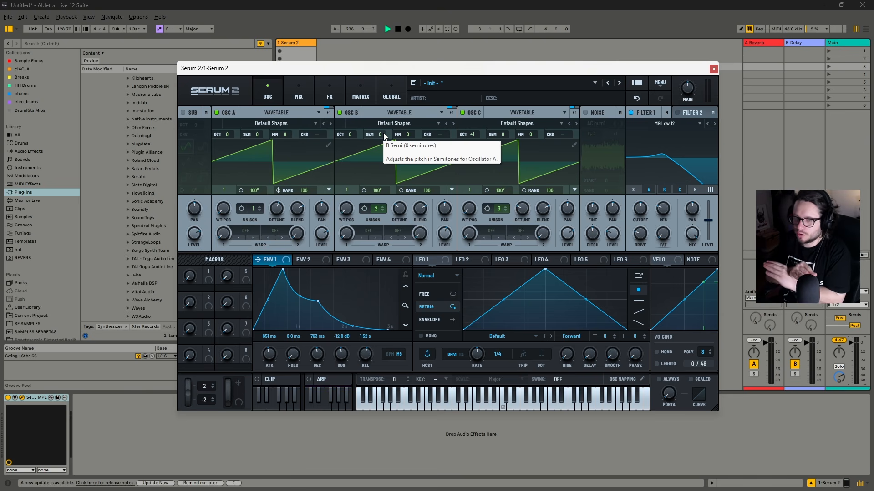
left_click(506, 333)
mouse_move(523, 351)
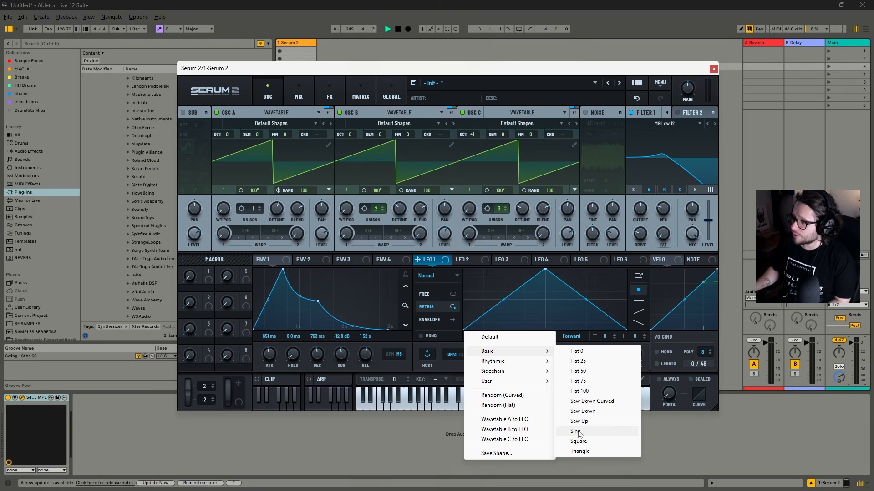
left_click(576, 432)
left_click_drag(507, 282, 507, 293)
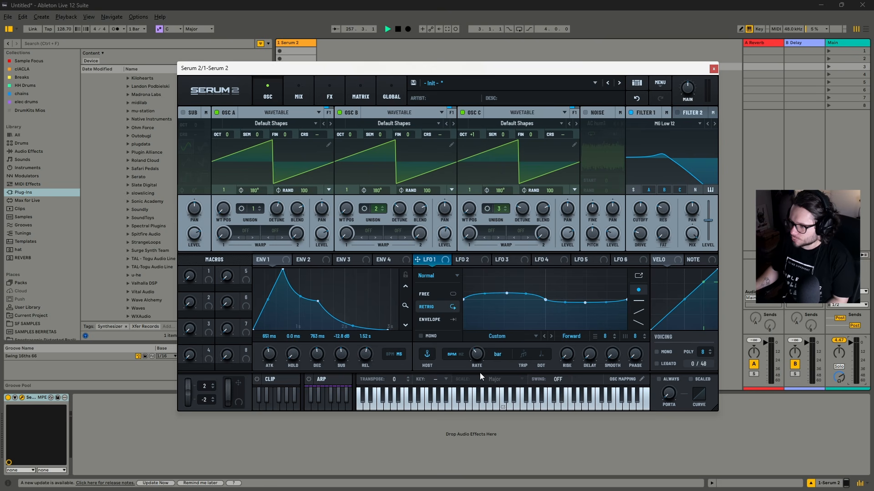
Assign LFO 1 to oscillator A's coarse pitch and switch off oscillators B and C to isolate it
left_click_drag(418, 260, 318, 135)
left_click(340, 112)
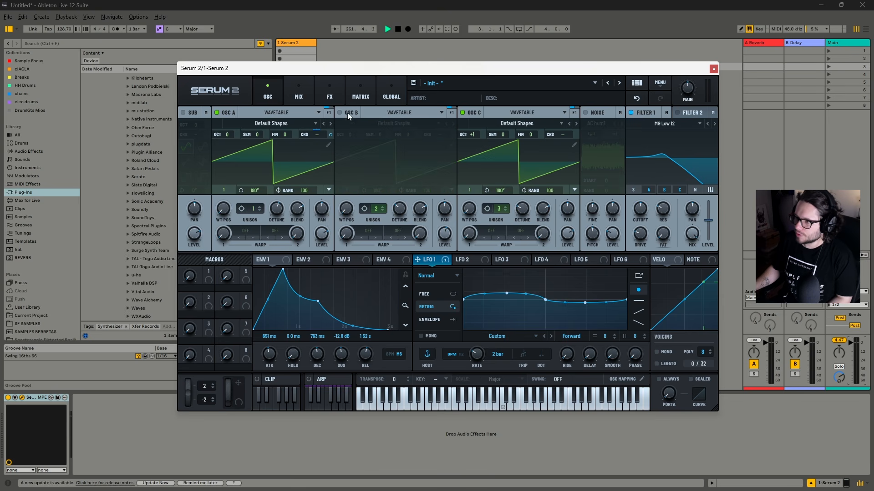
left_click(462, 112)
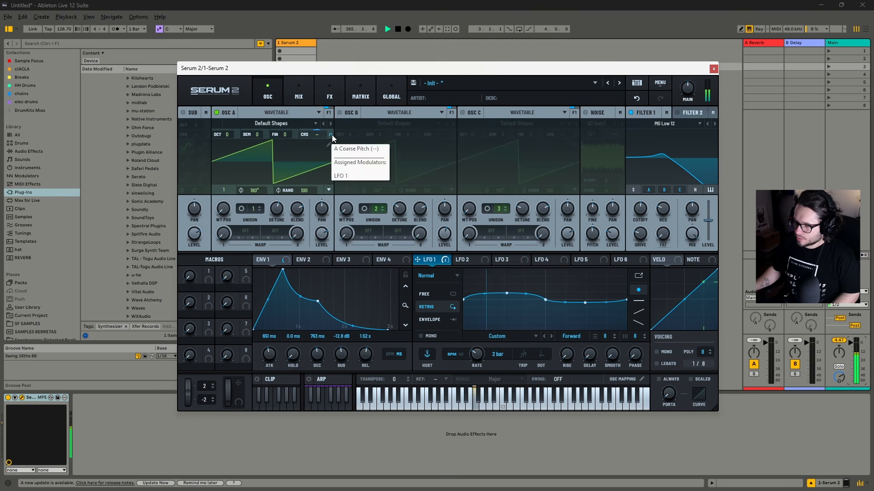
Stop playback and reduce the LFO 1 modulation amount on oscillator A's coarse pitch
key("space")
mouse_move(331, 133)
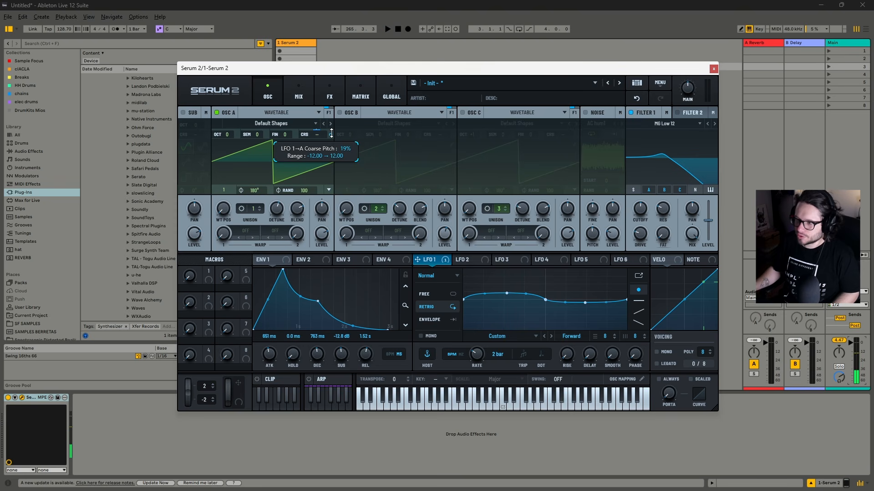
left_click_drag(335, 144, 340, 162)
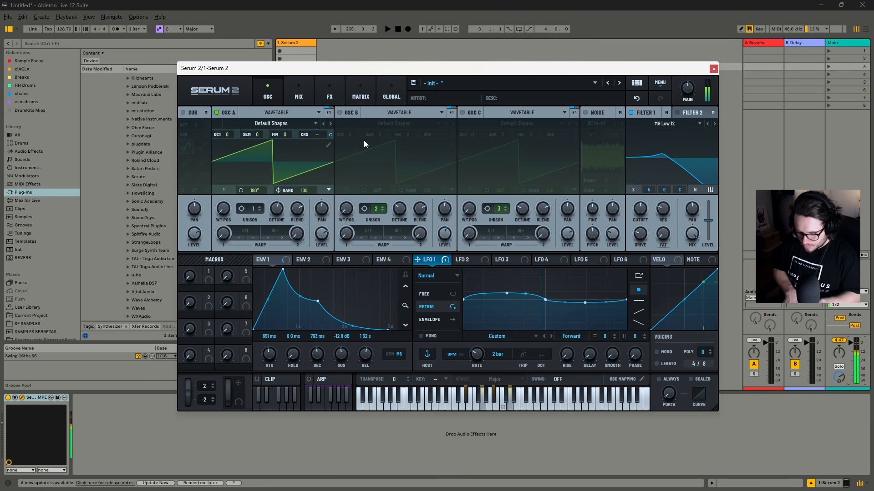
mouse_move(331, 132)
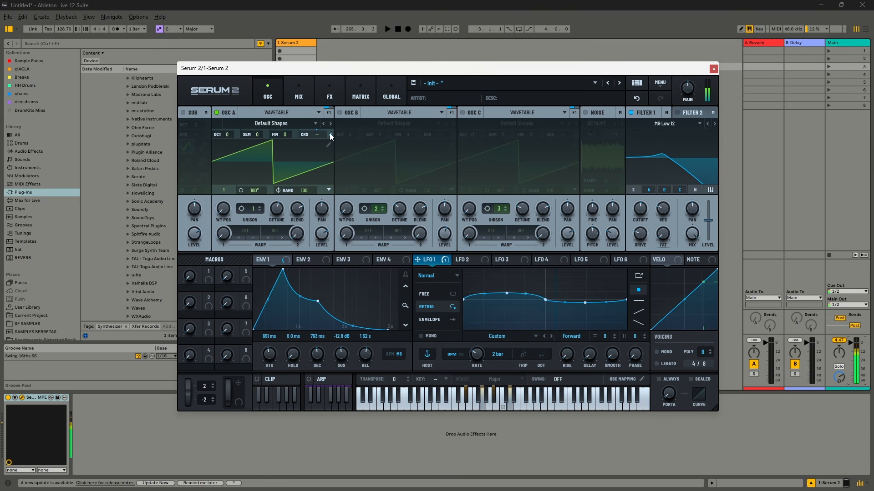
Enable oscillator B and assign LFO 1 to its coarse pitch, fine-tuning the amount around -5%
left_click(340, 112)
left_click_drag(425, 264, 452, 164)
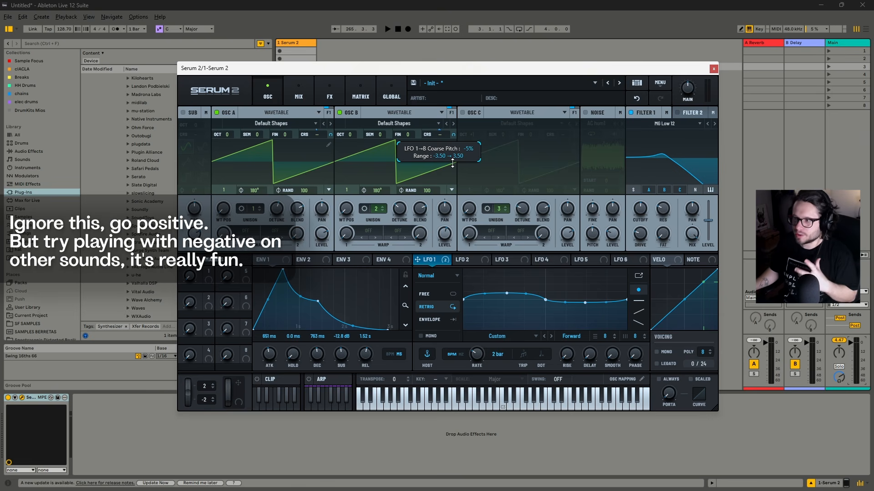
mouse_move(448, 161)
left_mouse_down()
mouse_move(450, 144)
mouse_move(451, 152)
left_mouse_up()
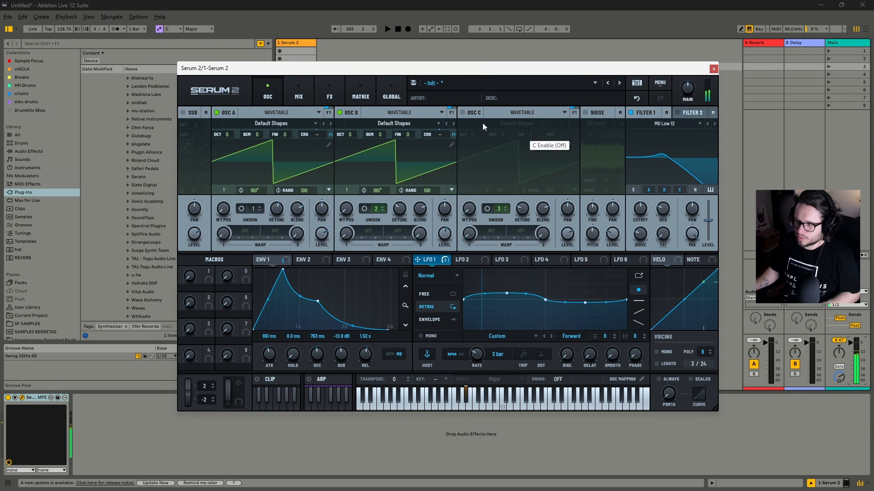
Enable oscillator C, assign LFO 1 to its coarse pitch, and readjust the LFO 1 amount on oscillator B's coarse pitch
left_click(462, 112)
left_click_drag(424, 262, 575, 138)
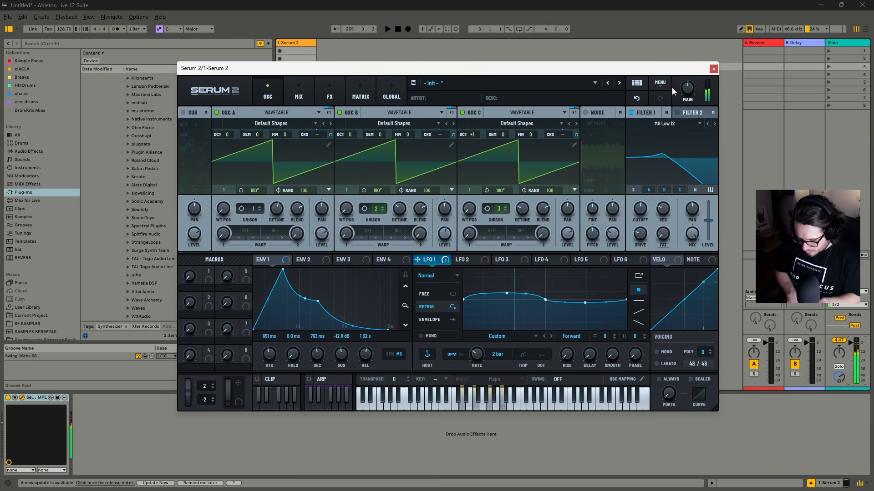
mouse_move(452, 135)
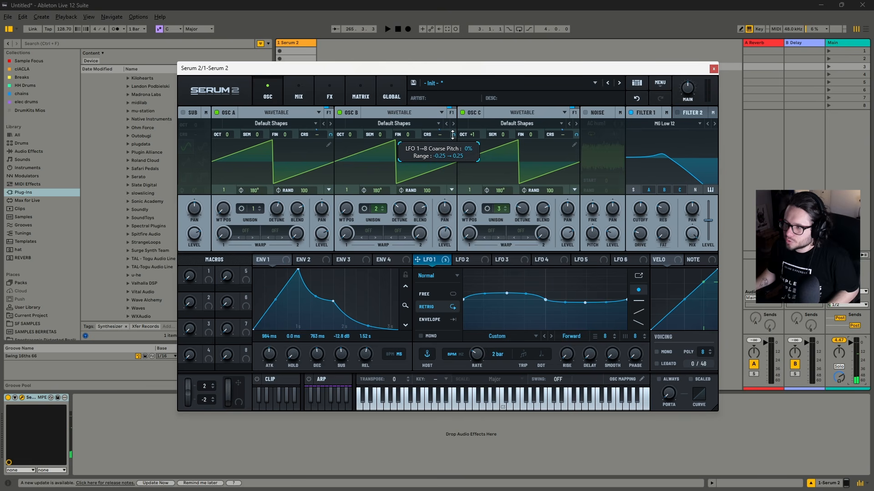
left_click_drag(452, 135, 450, 134)
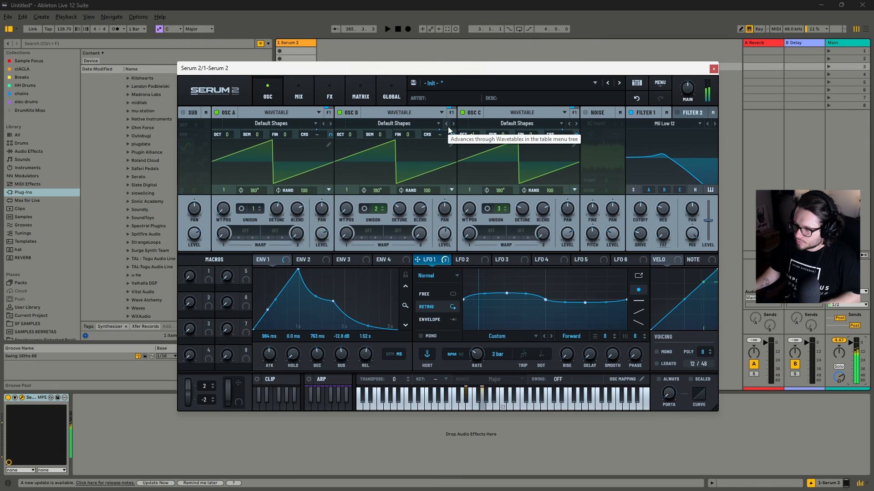
Load the saved user shape SUBTLE LFO into LFO 2
left_click(459, 260)
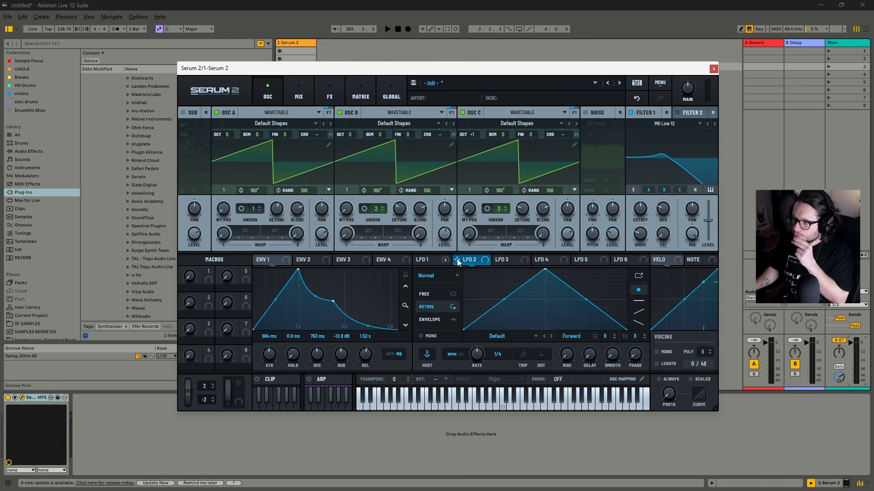
left_click(487, 336)
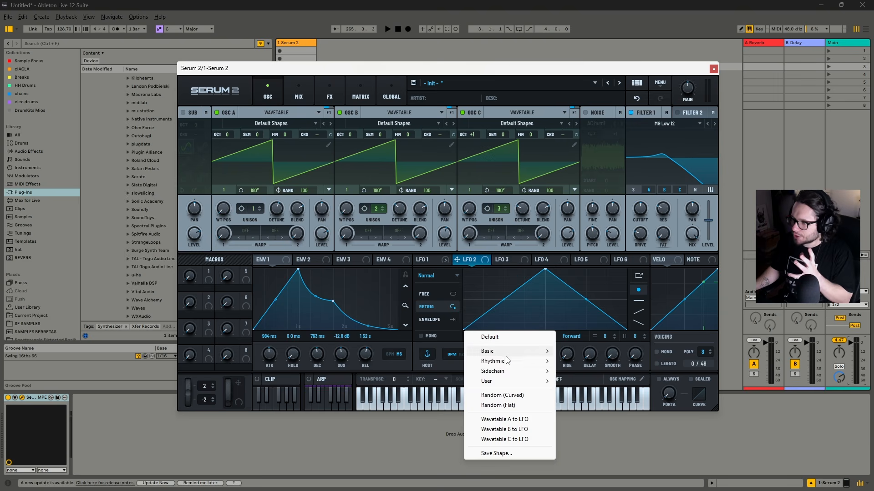
mouse_move(505, 374)
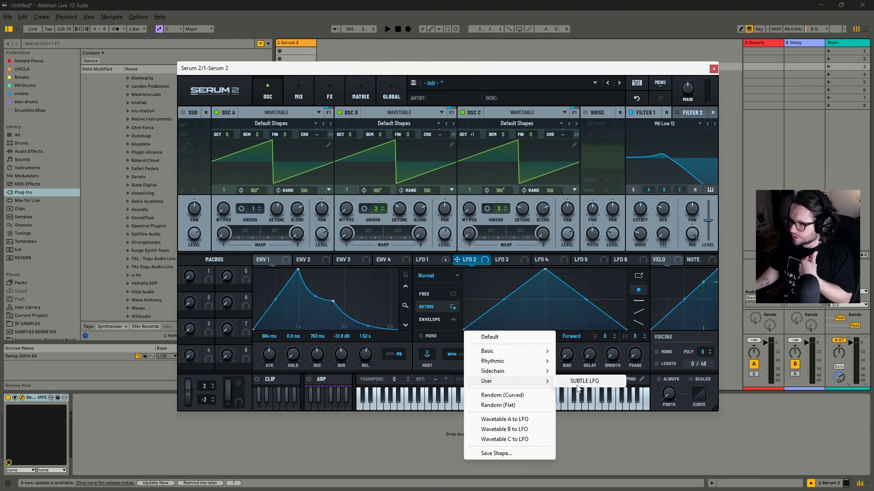
left_click(583, 382)
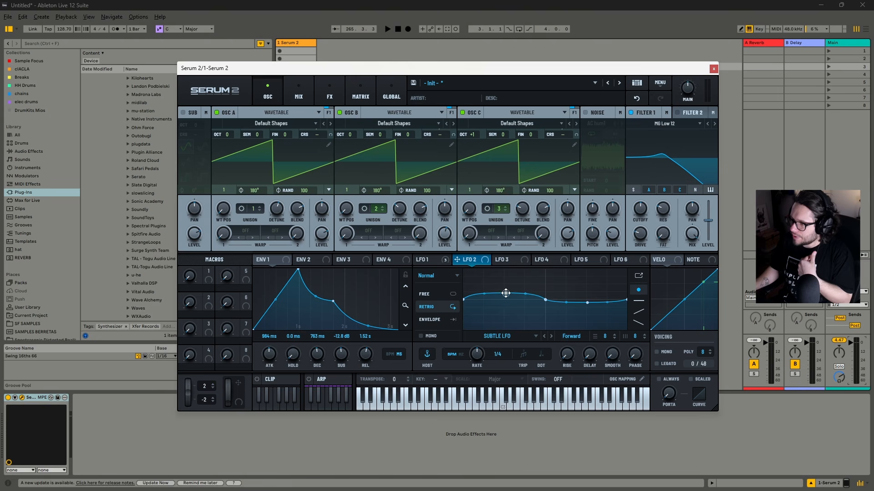
Assign LFO 2 to Filter 1's cutoff, slow its rate to bar, and reduce the modulation amount
left_click_drag(588, 314, 640, 218)
mouse_move(636, 221)
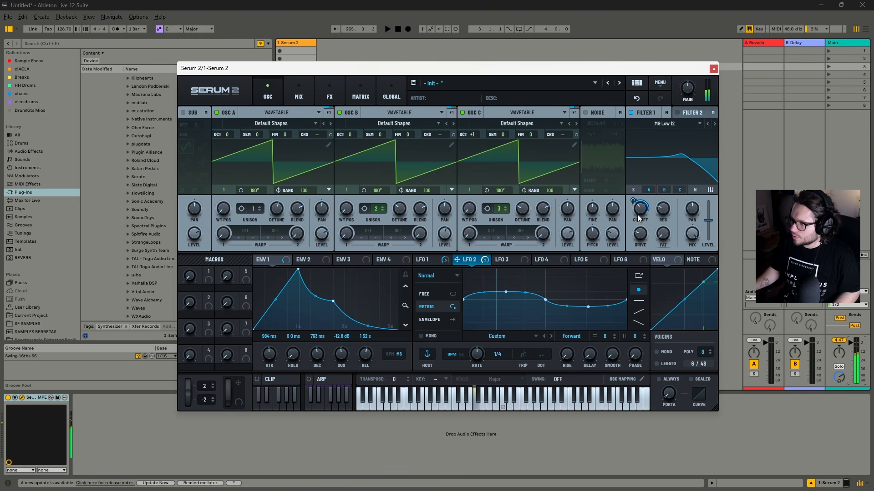
left_click_drag(478, 354, 477, 370)
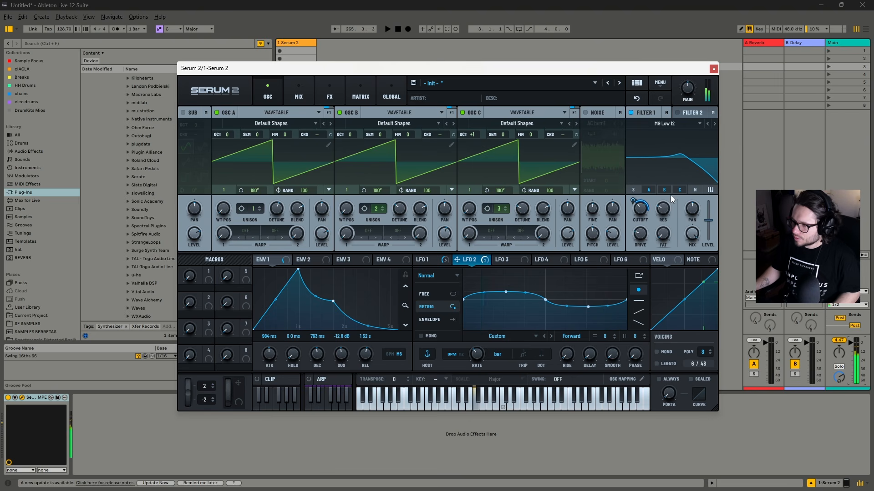
mouse_move(632, 201)
left_mouse_down()
mouse_move(632, 216)
mouse_move(640, 213)
left_mouse_up()
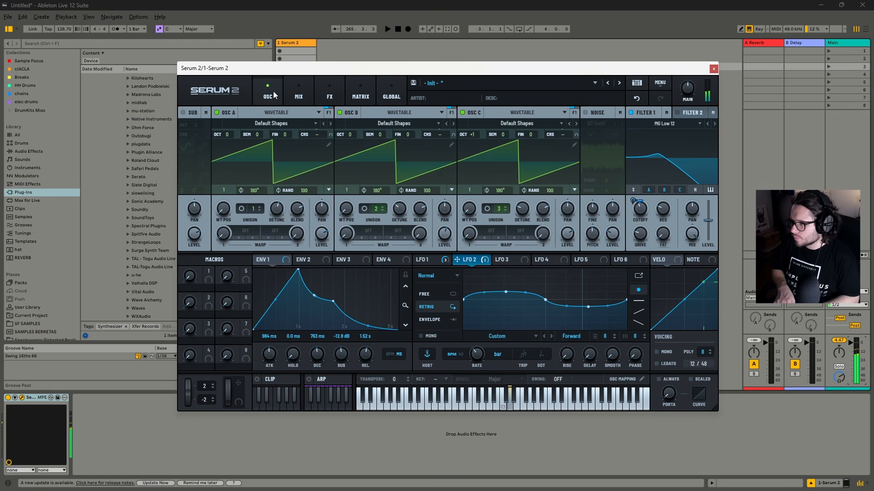
Add a Chorus effect after the compressor in the main effects chain
left_click(437, 256)
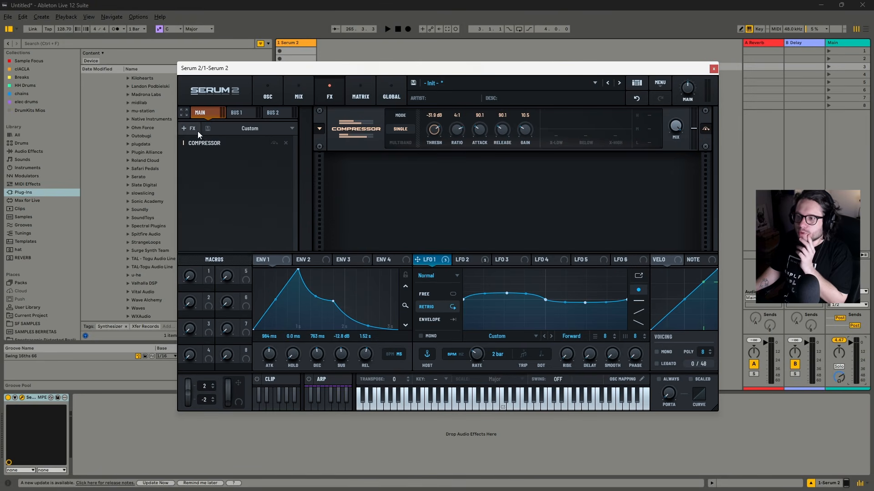
left_click(191, 129)
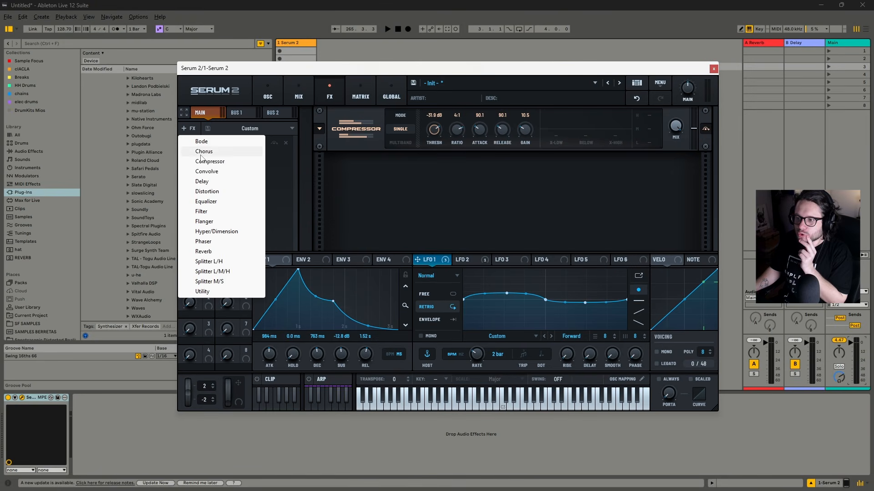
left_click(203, 152)
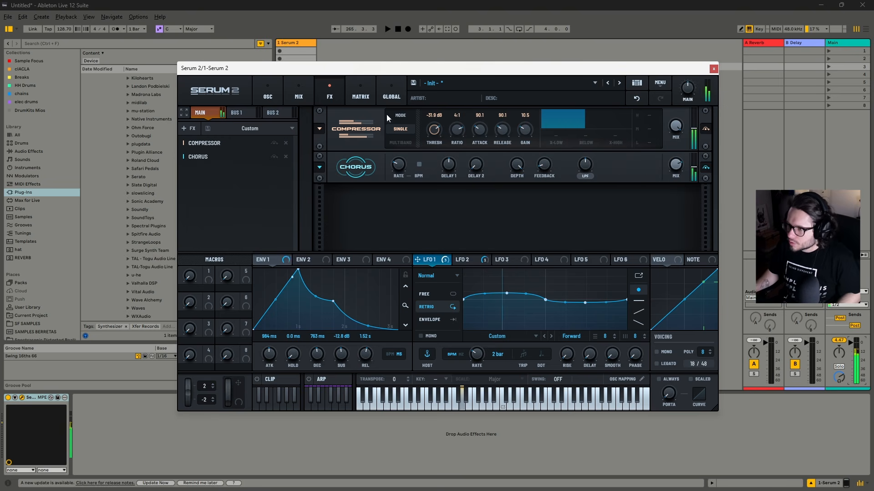
Adjust the chorus low-pass filter frequency and slow LFO 1's rate to 4 bar
left_click(268, 95)
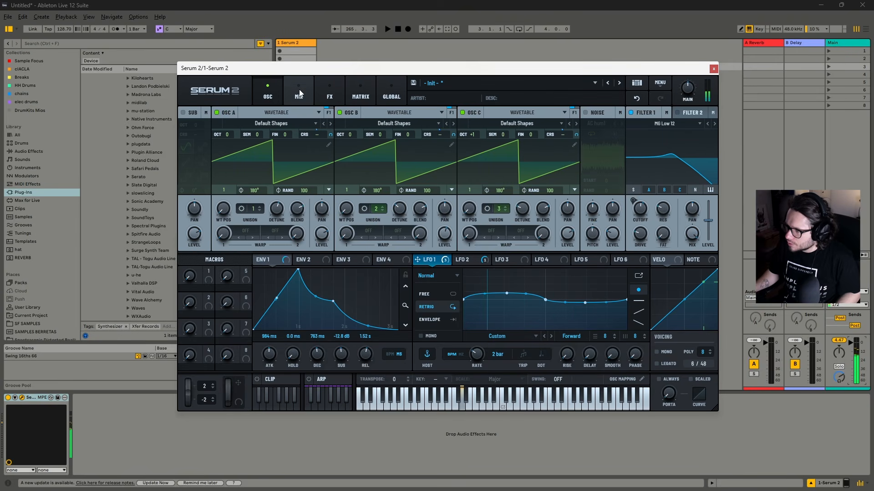
mouse_move(641, 209)
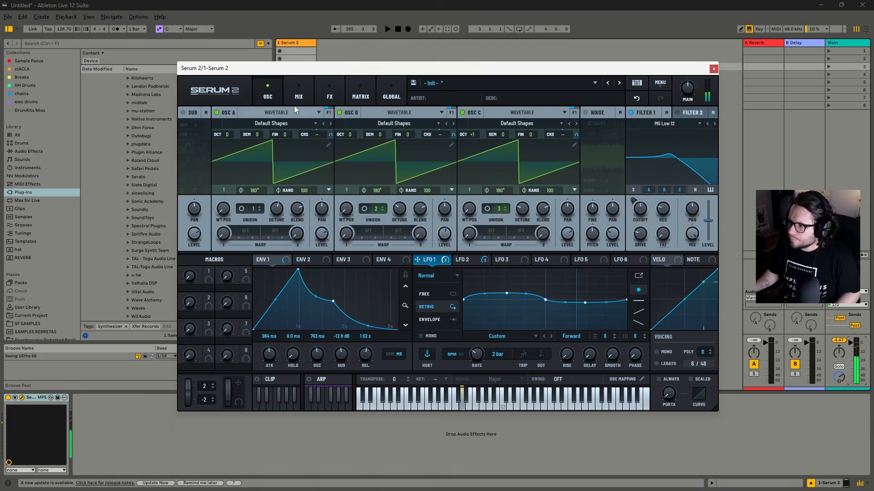
left_click(330, 94)
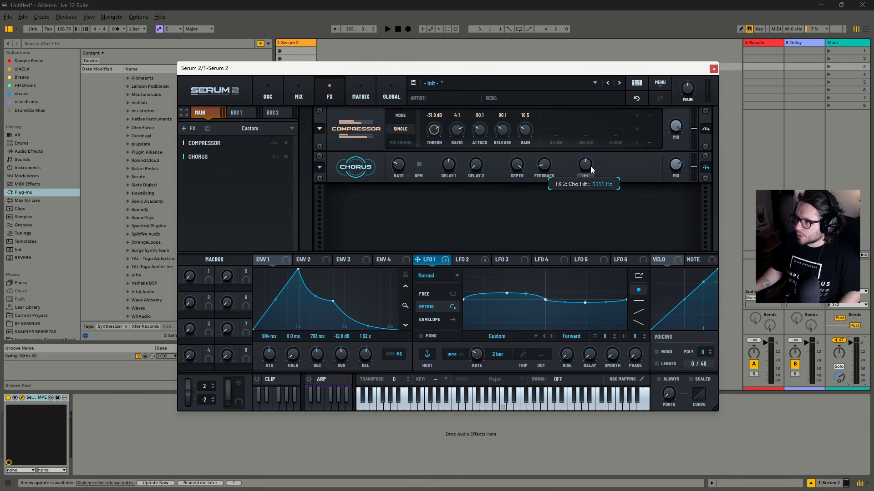
left_click_drag(589, 163, 581, 236)
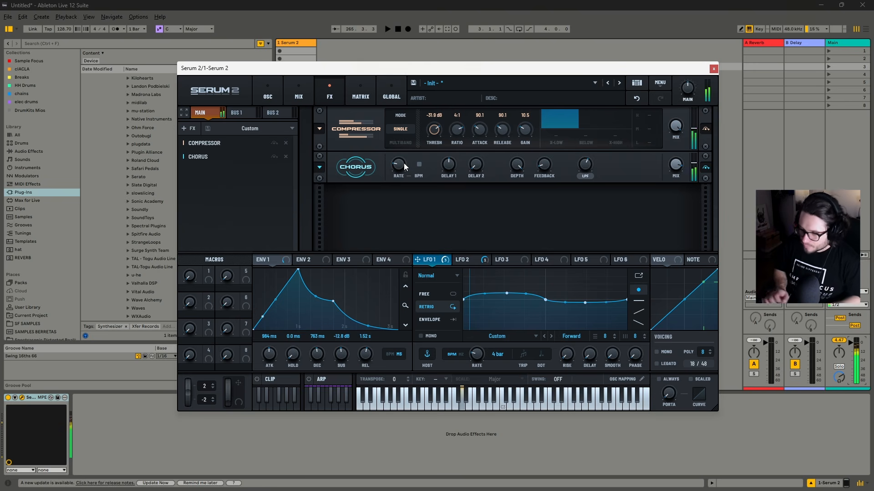
Add a Reverb effect after the chorus and switch its type to Hall
left_click(191, 128)
left_click(205, 251)
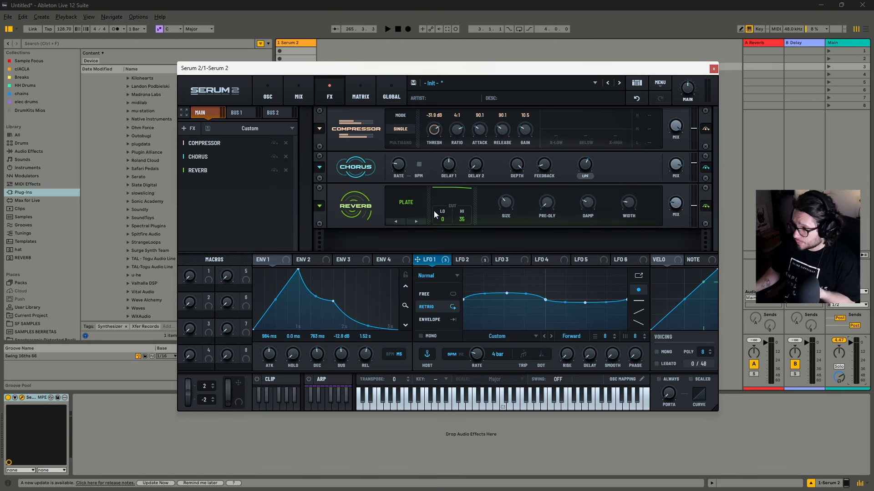
left_click(398, 222)
left_click(398, 222)
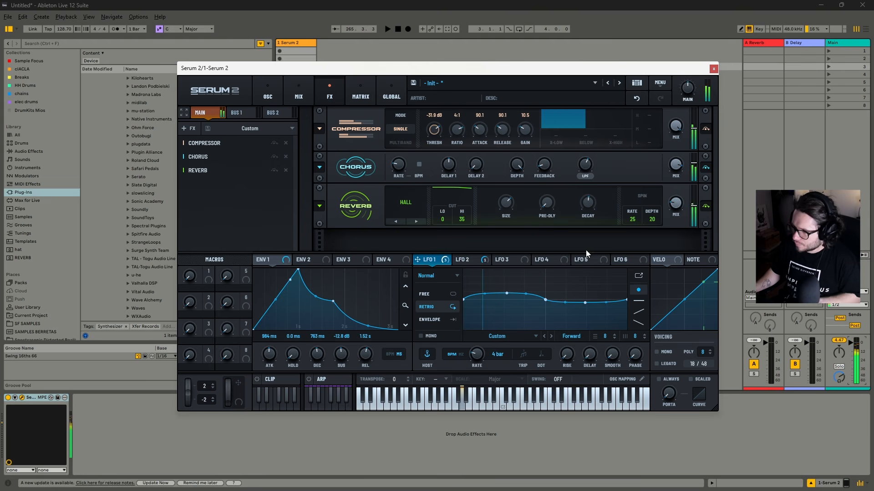
Add a Delay effect after the reverb and set LFO 1 to Free mode
left_click(189, 130)
left_click(207, 182)
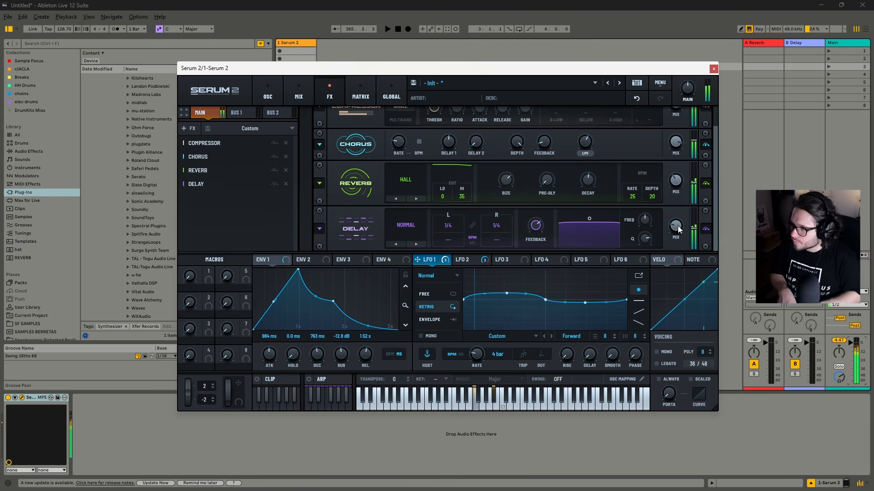
left_click(268, 93)
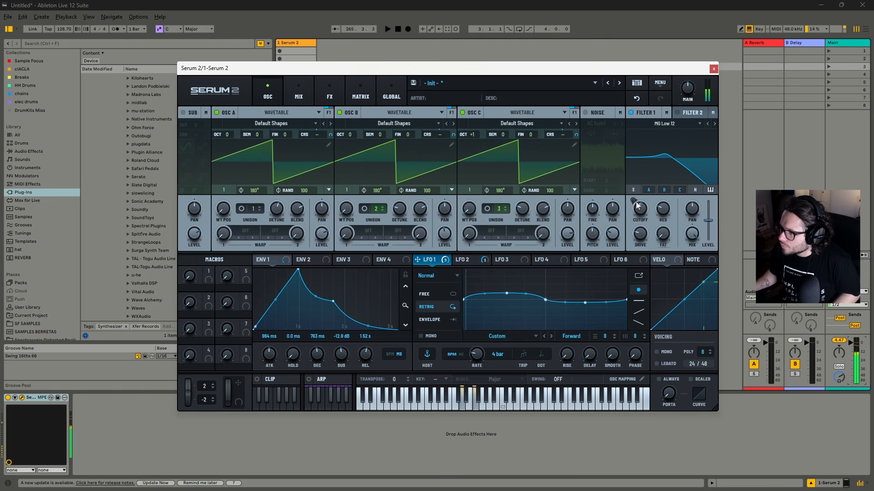
left_click(430, 294)
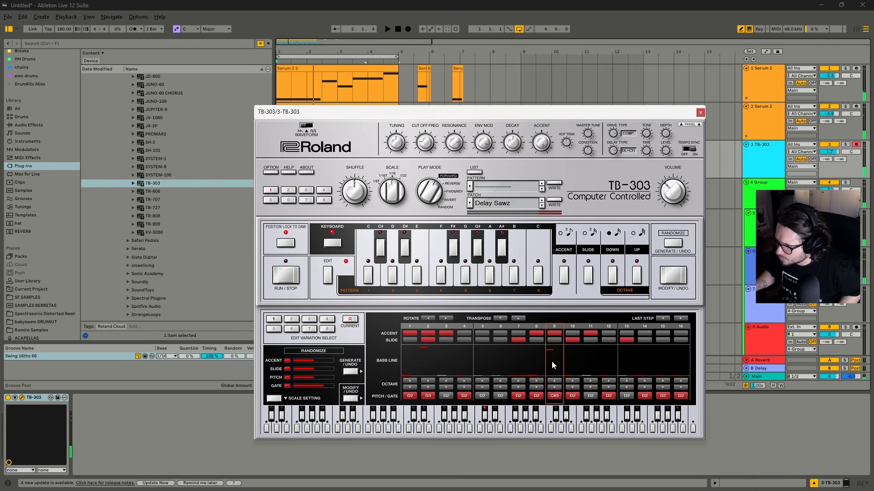
Play the arrangement loop and add the Delay audio effect to the 2 Serum 2 track
key("space")
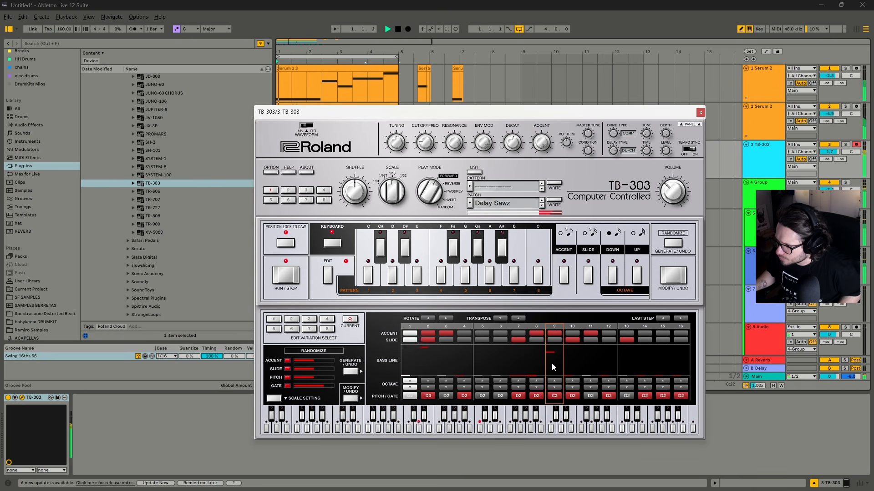
scroll(552, 360, "up", 1)
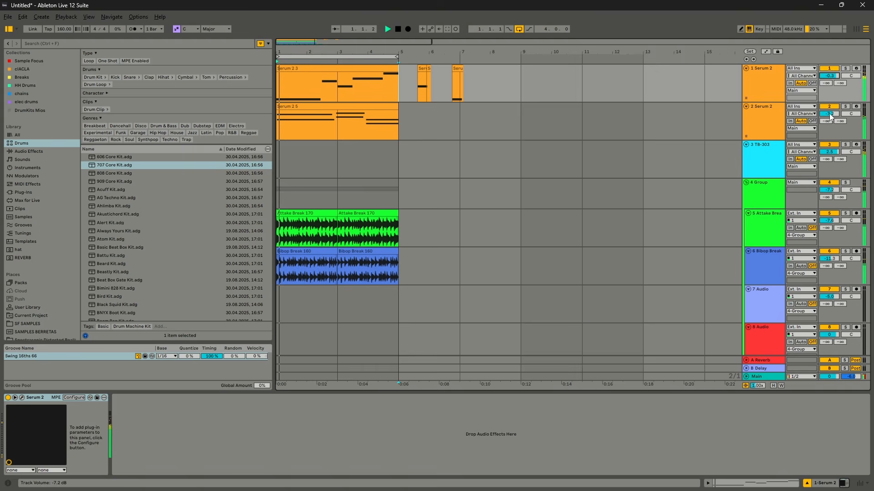
left_click(733, 124)
left_click(750, 122)
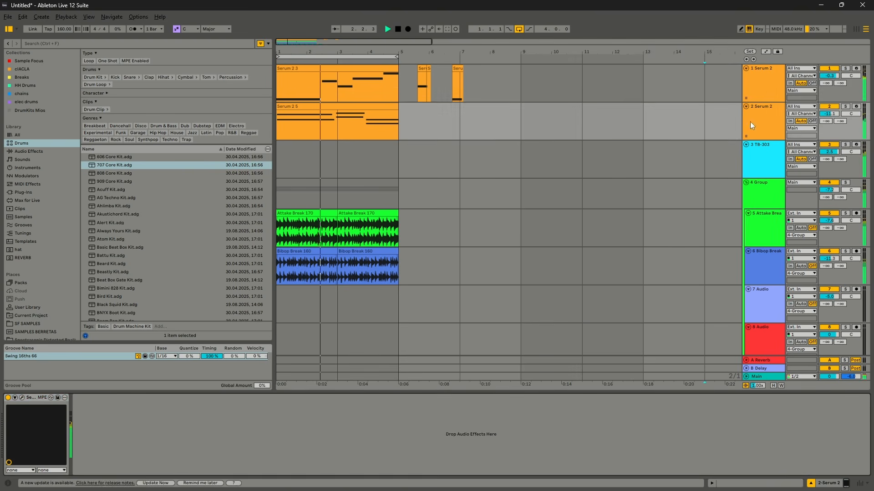
left_click(56, 153)
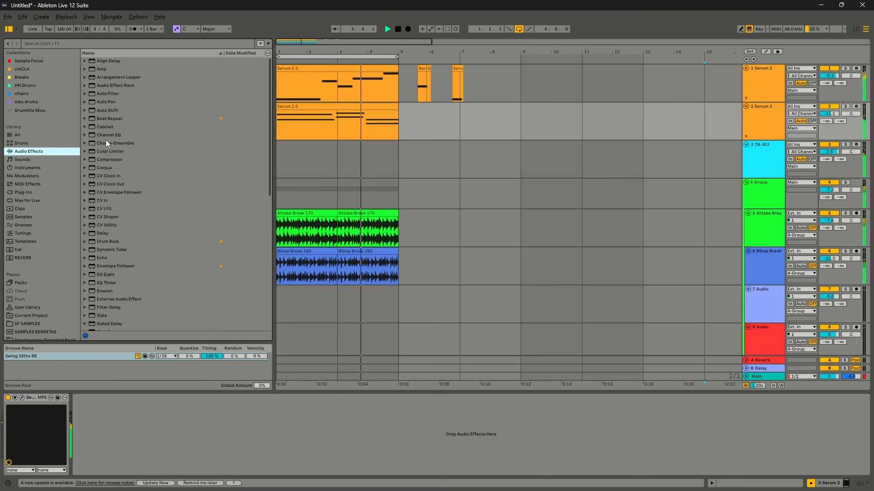
left_click_drag(103, 233, 298, 139)
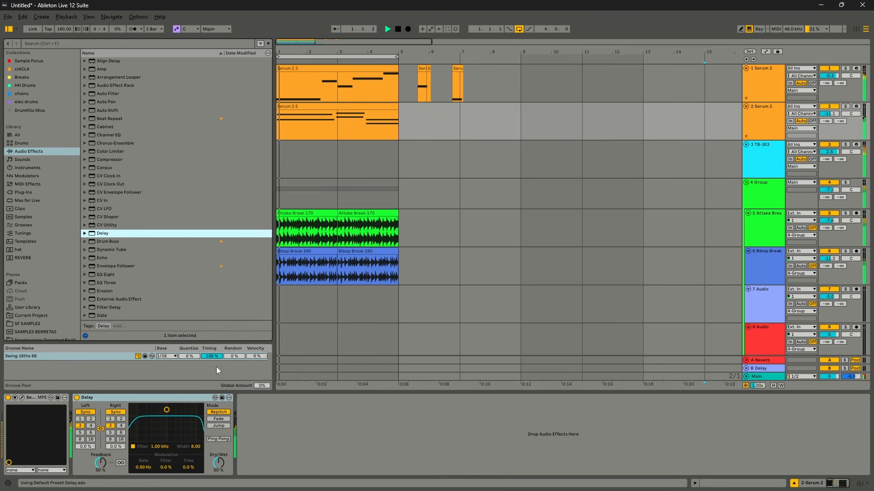
Set the delay to Ping Pong with 100% dry/wet, 12% feedback and an unsynced time of 45.5 ms
left_click(221, 439)
left_click_drag(220, 463, 219, 432)
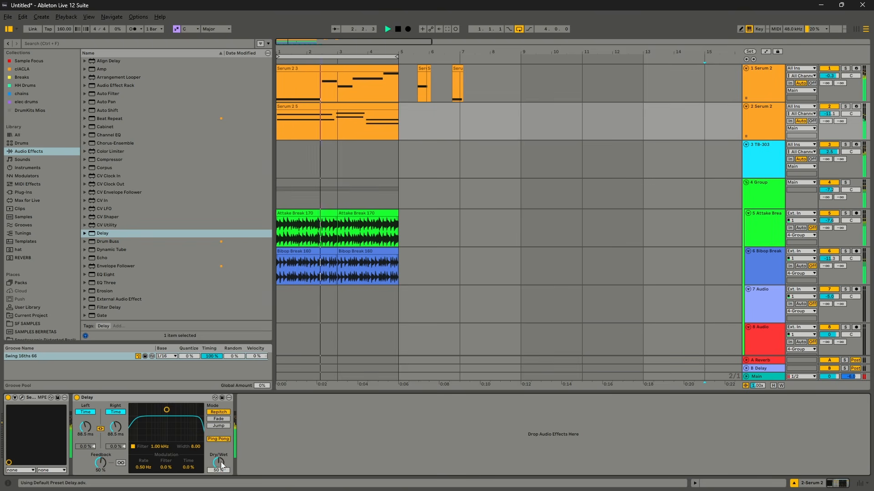
left_click_drag(100, 463, 100, 481)
left_click_drag(116, 429, 116, 435)
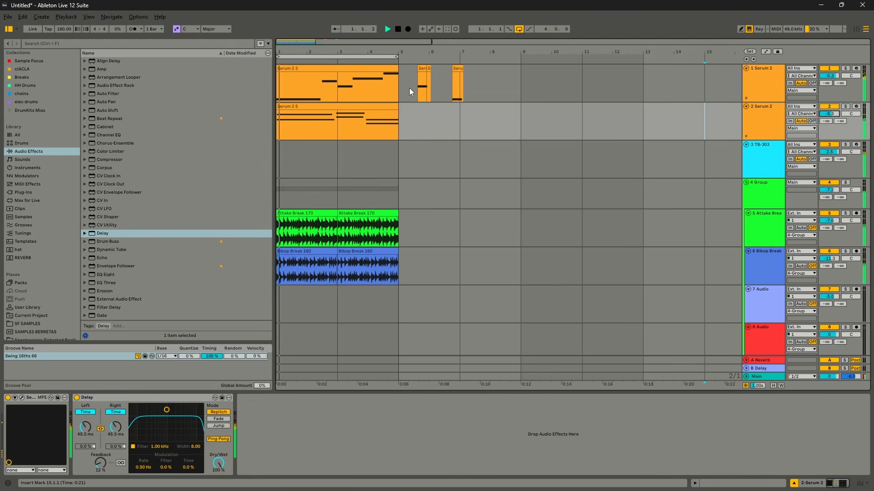
Delete the leftover clips between bars 5 and 9 on the 1 Serum 2 track and lower the drum group's volume
left_click_drag(412, 84, 523, 89)
key("Delete")
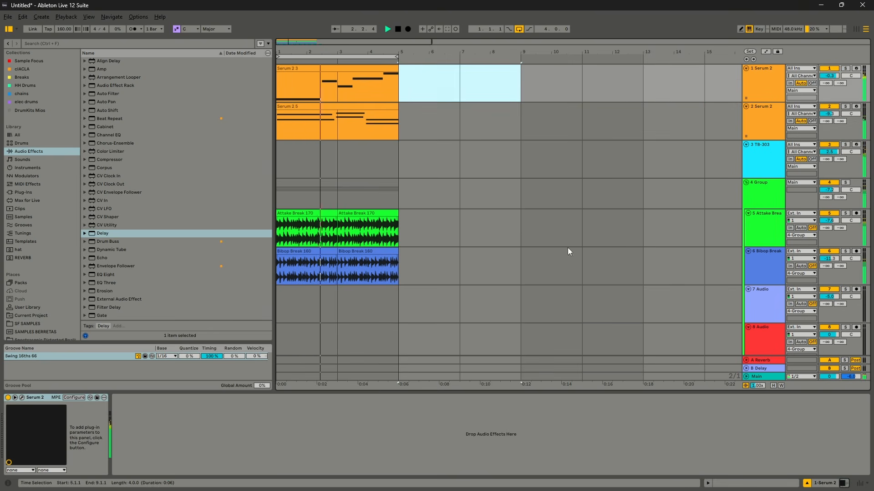
left_click_drag(828, 189, 827, 196)
Solo both Serum 2 tracks, set the second one's volume to -9.4 dB, and stop playback
left_click(845, 107)
left_click(845, 68, "ctrl")
left_click_drag(836, 114, 835, 116)
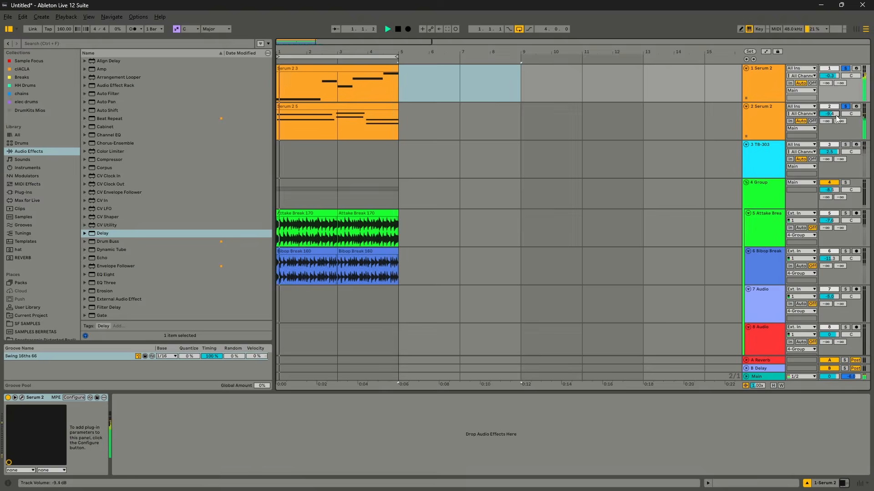
left_click(351, 106)
key("space")
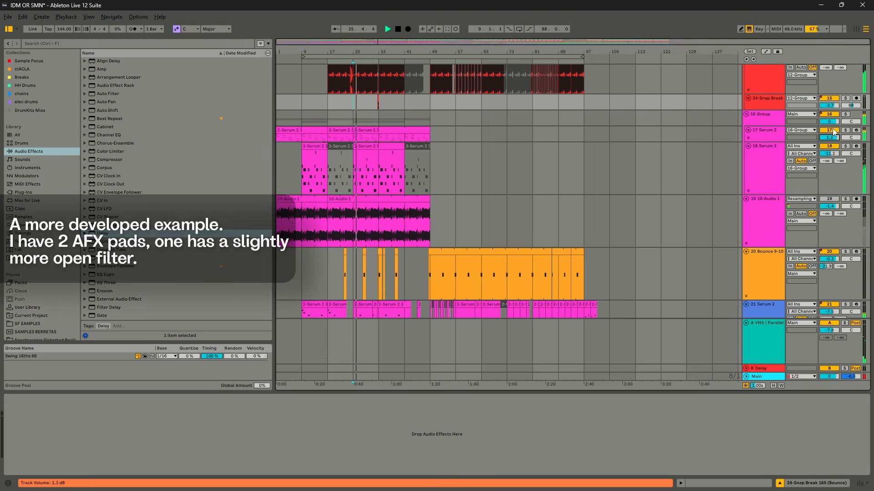
In the IDM OR SMN project, enlarge the 17 Serum 2 track and solo it together with the 18 Serum 2 track
scroll(708, 159, "up", 2)
left_click(759, 180)
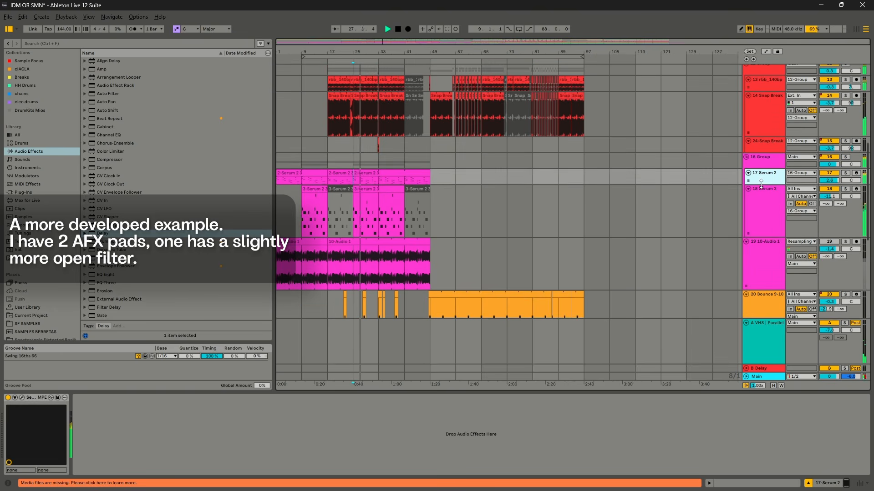
left_click_drag(760, 183, 760, 271)
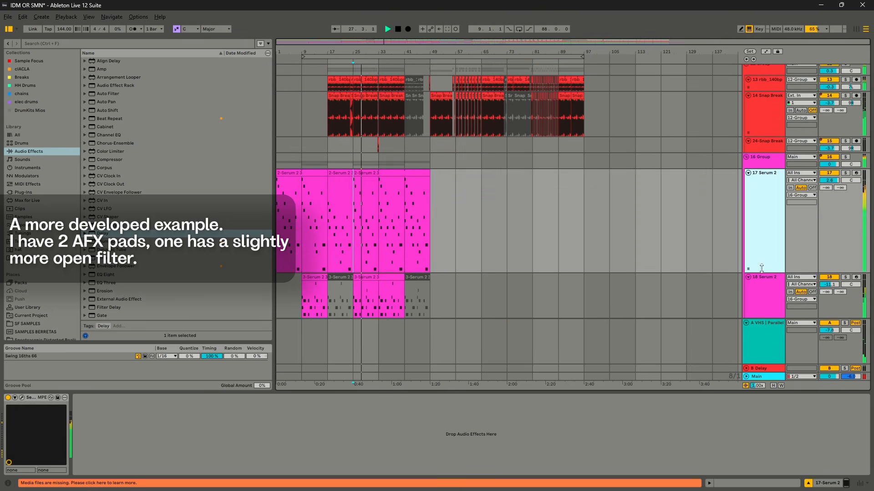
left_click(844, 173)
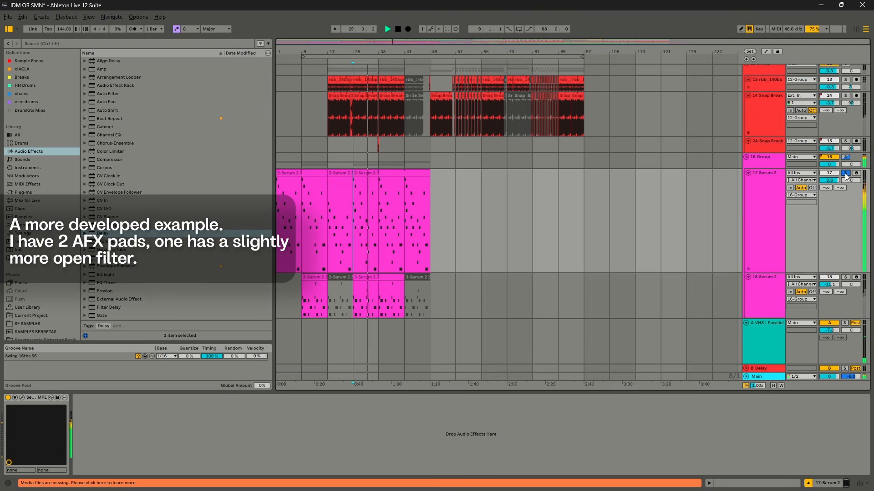
scroll(846, 221, "down", 3)
left_click(846, 220)
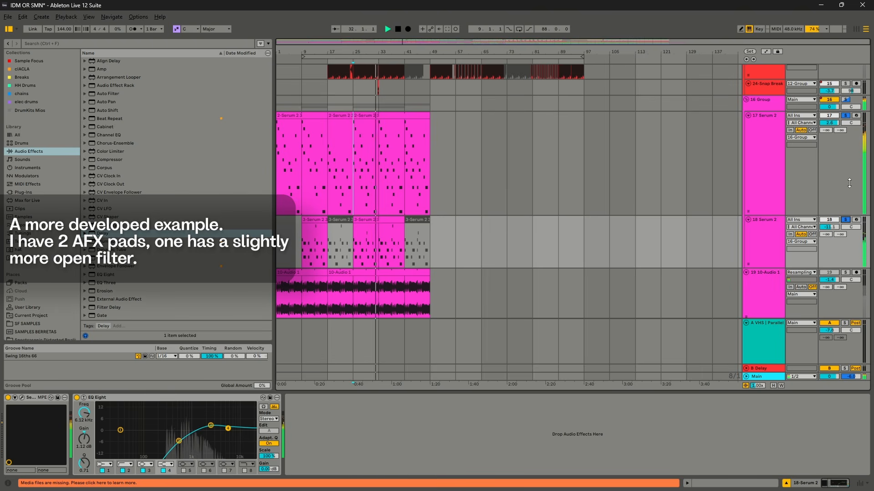
Unsolo the 18 Serum 2 track during playback, leaving the 17 Serum 2 track soloed
left_click(846, 220)
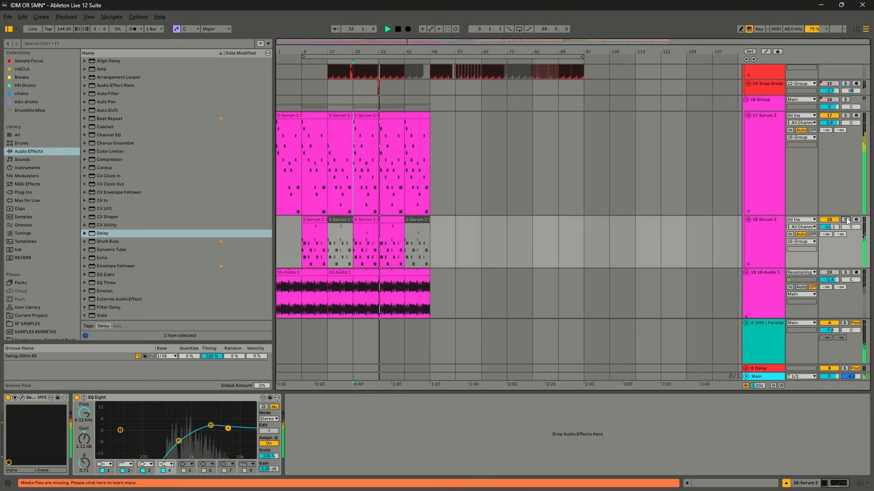
Examine the MIDI clips on both Serum 2 tracks up to bar 49 during playback, along with the Snap Break tracks above them
scroll(335, 192, "down", 1)
scroll(380, 180, "up", 1)
scroll(379, 179, "up", 4)
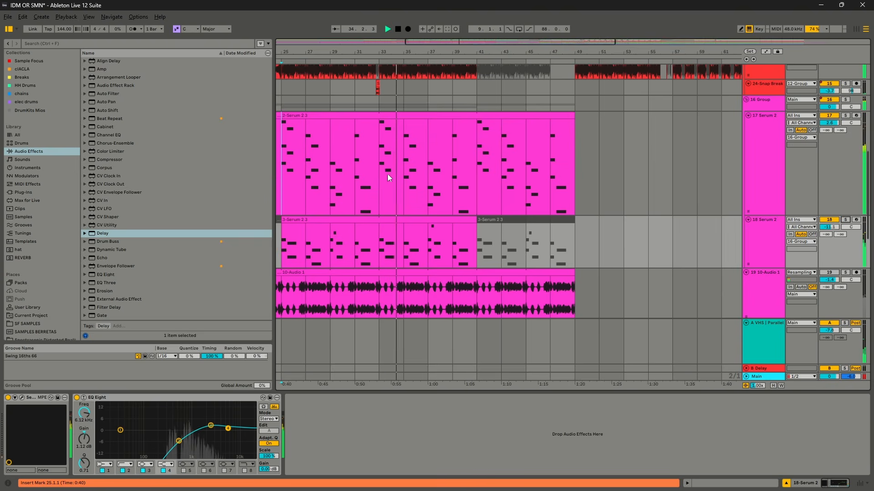
scroll(397, 171, "right", 2)
scroll(395, 173, "right", 1)
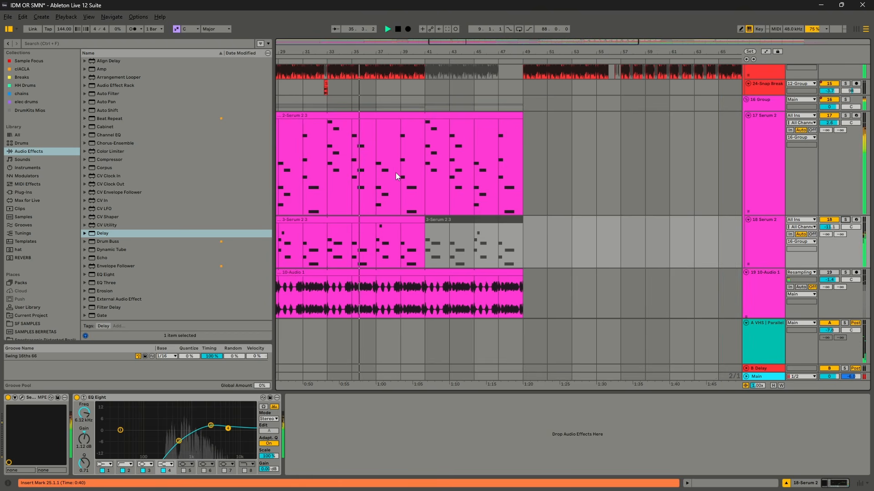
scroll(395, 173, "right", 1)
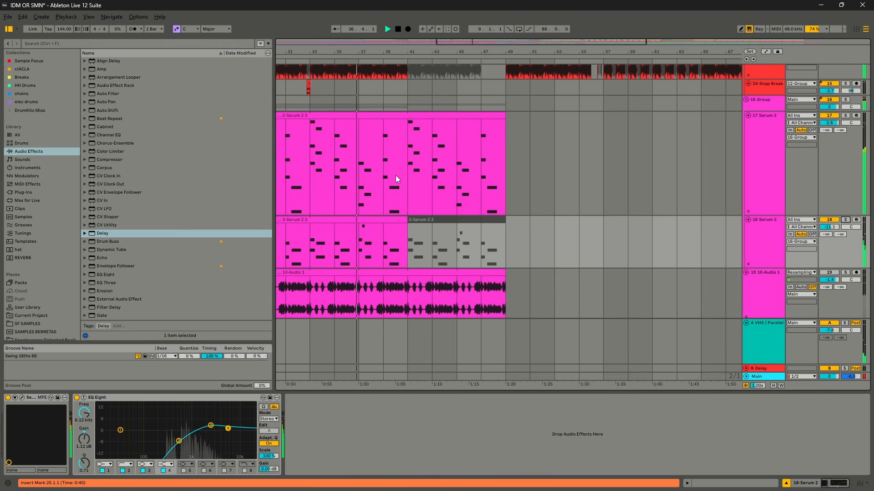
scroll(395, 175, "right", 1)
scroll(395, 176, "right", 2)
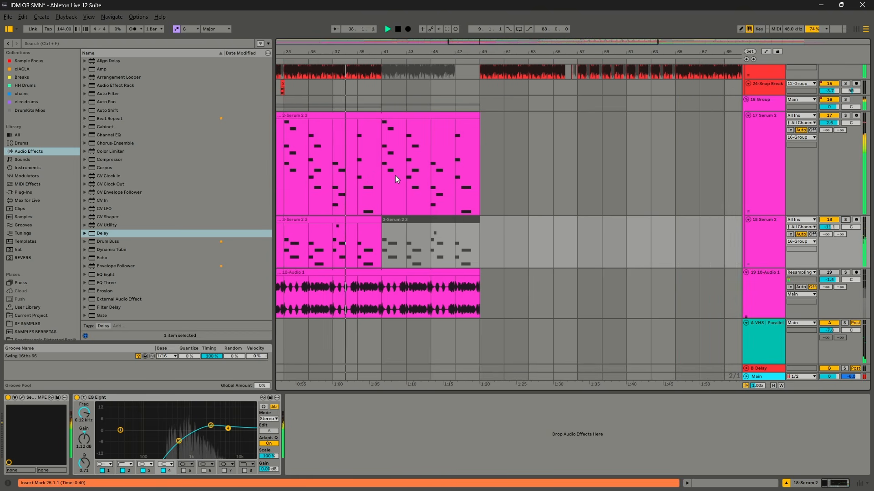
scroll(395, 176, "right", 1)
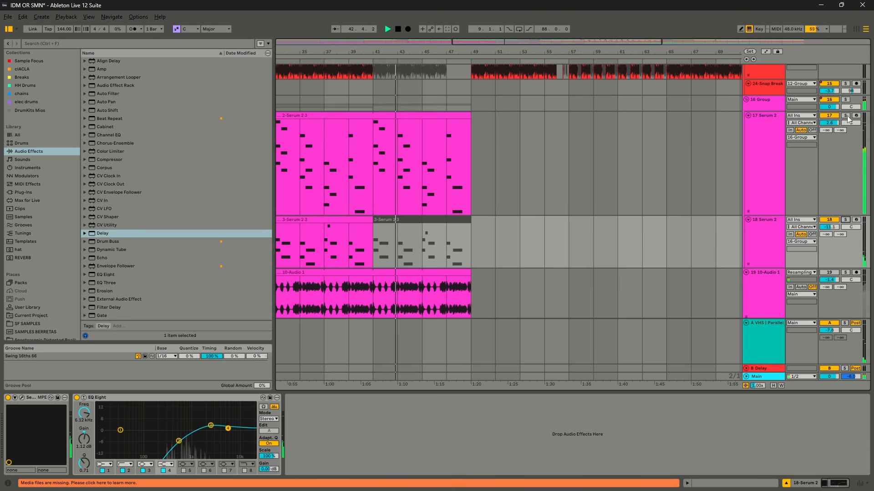
scroll(739, 179, "up", 2)
scroll(738, 180, "up", 1)
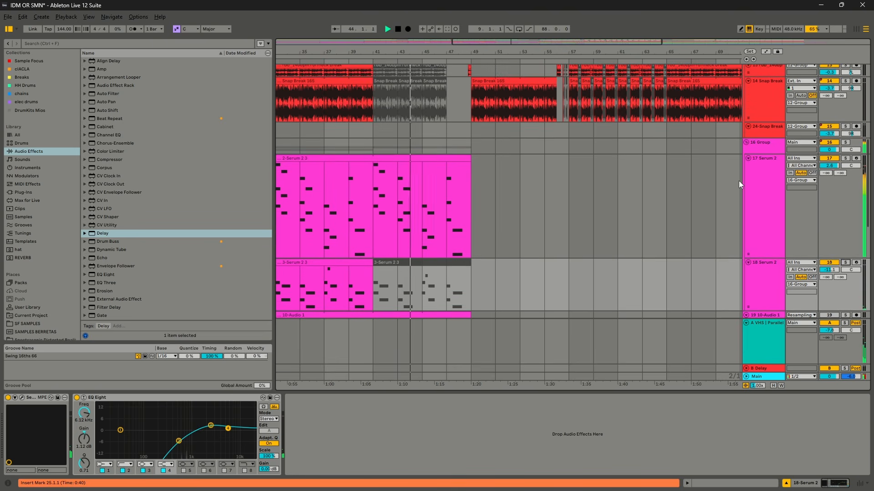